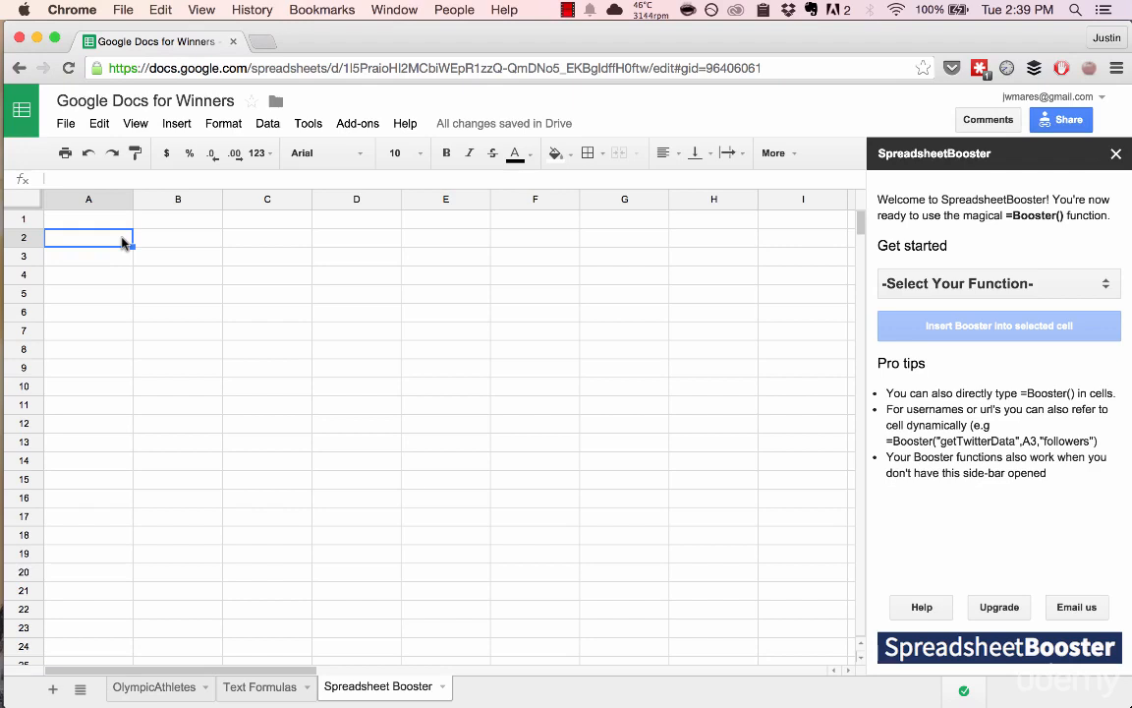
Step: Open spreadsheetbooster.com in a new tab from the sidebar's SpreadsheetBooster logo and view it
left_click(1020, 658)
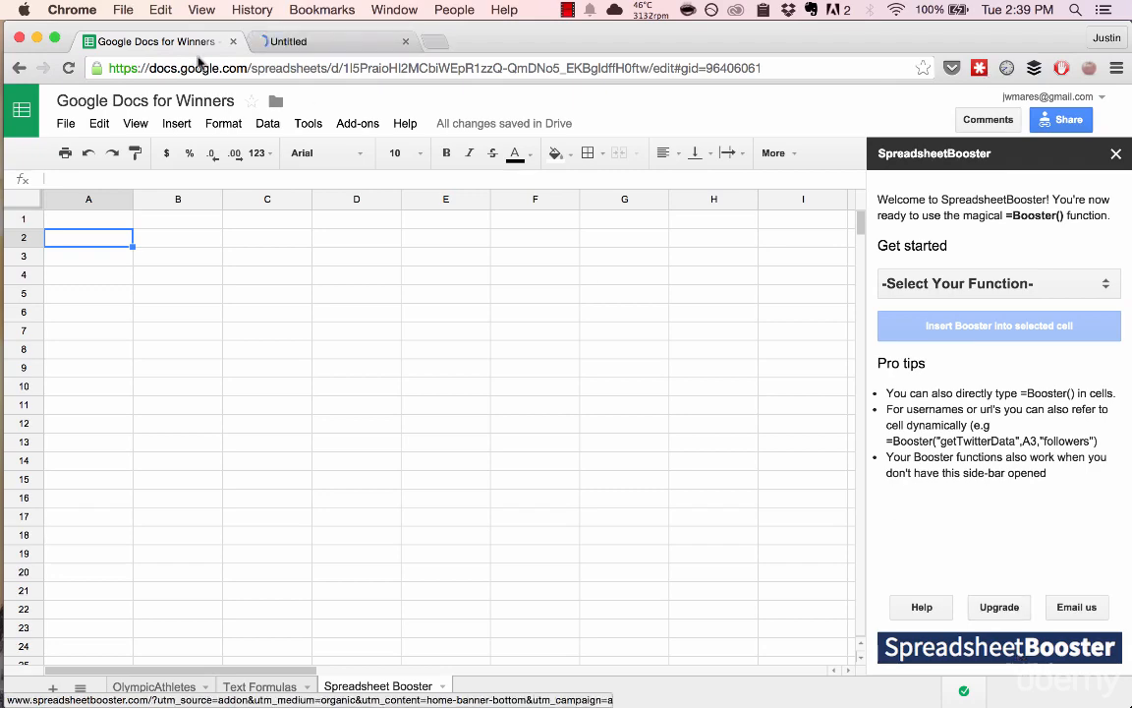
left_click(356, 45)
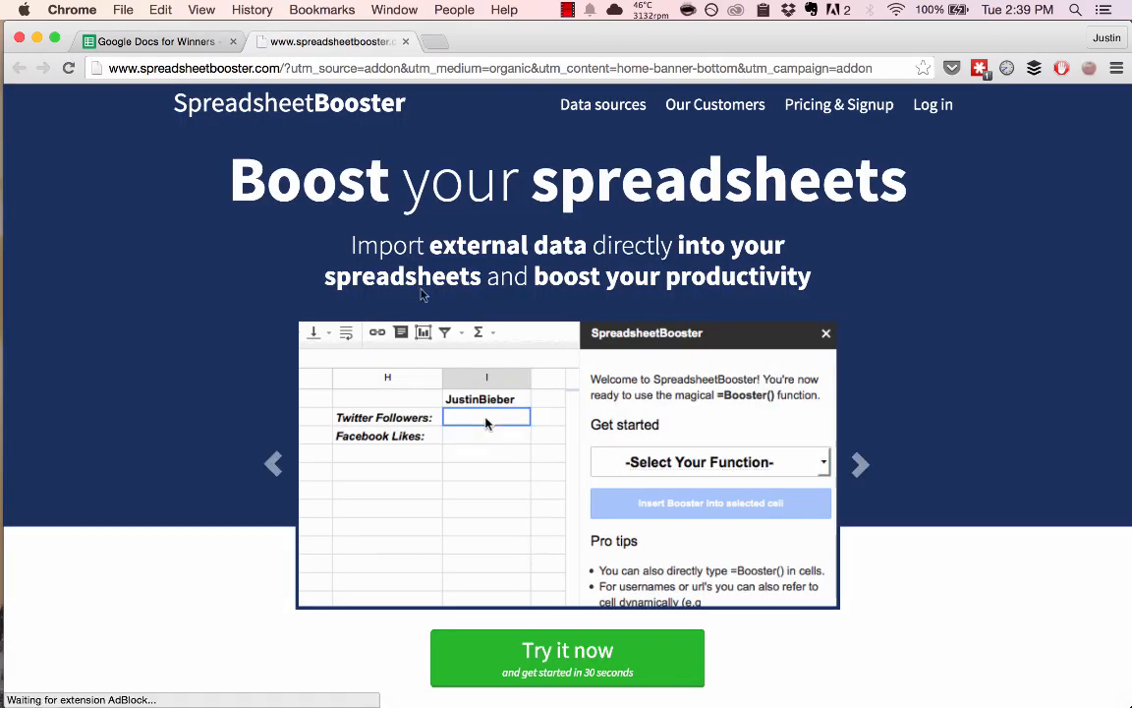
Step: Skim down the spreadsheetbooster.com page, then close that tab to return to the sheet
scroll(738, 560, "down", 6)
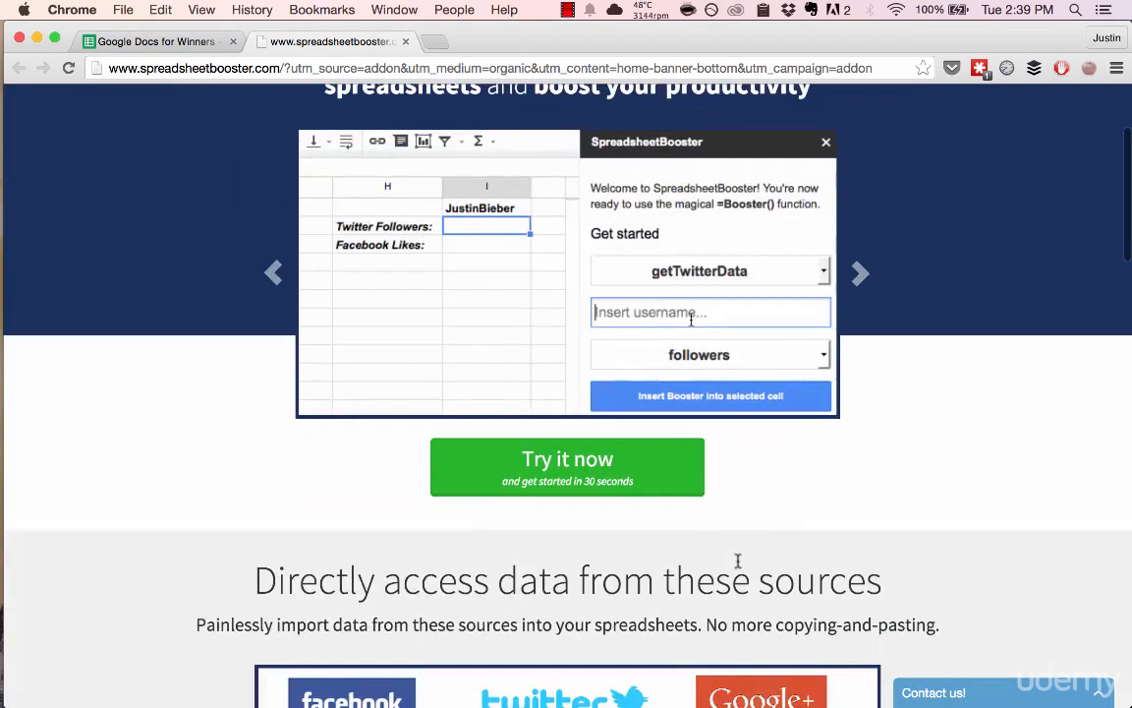
scroll(904, 474, "down", 10)
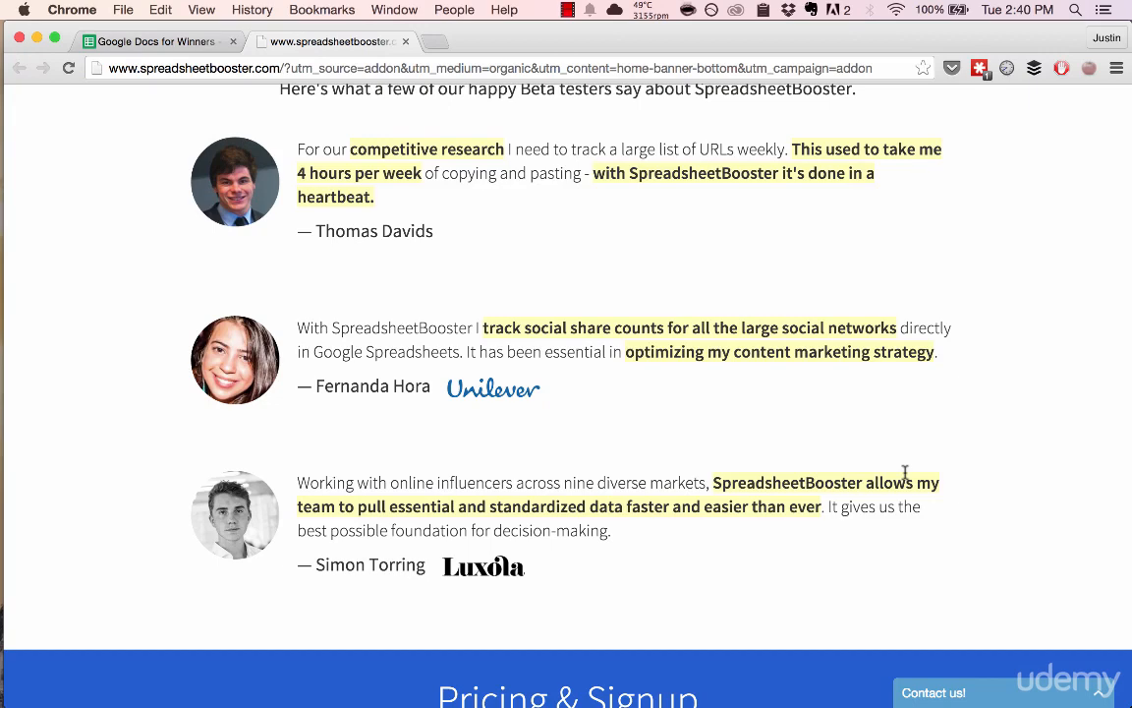
key("super+w")
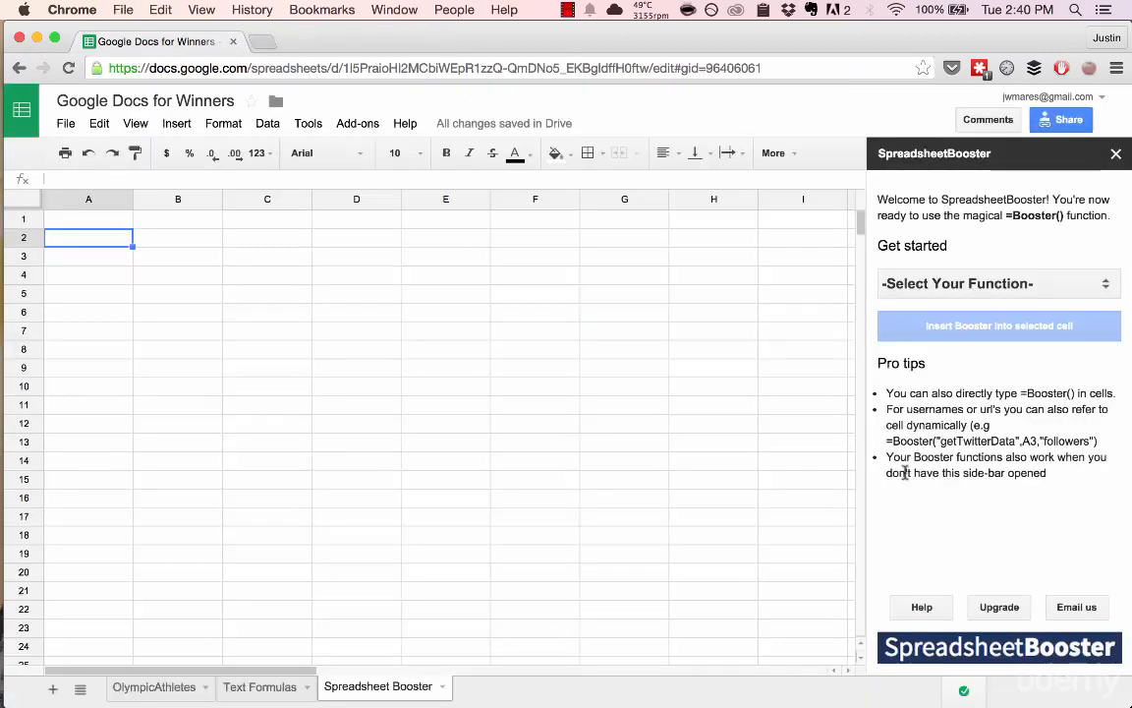
left_click(981, 285)
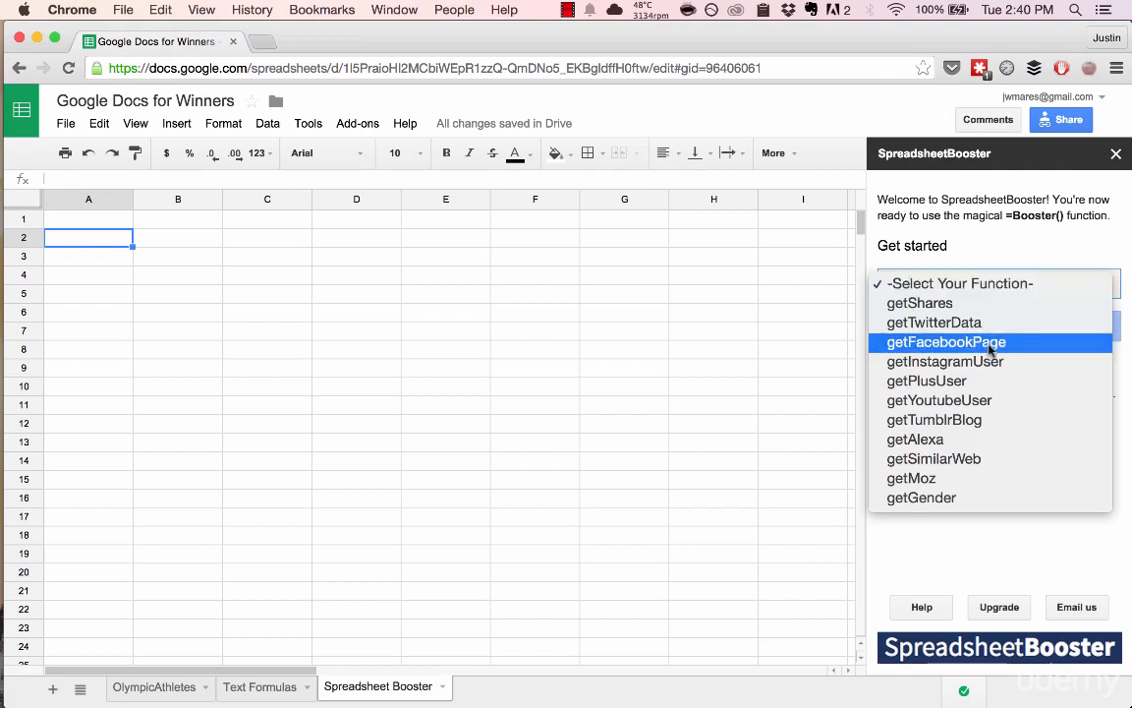
left_click(198, 263)
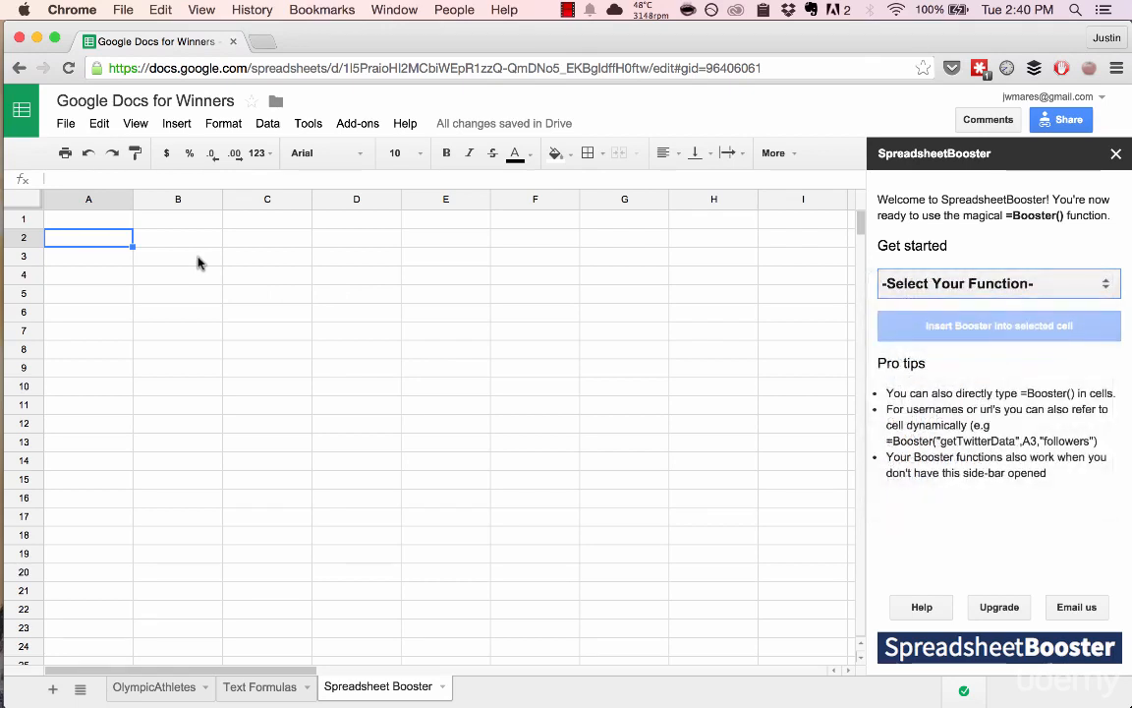
left_click(198, 262)
Step: Go to grantland.com in a new tab and open the 'Ready for Prime Time' SNL 40 article
key("super+t")
type("grantland.com")
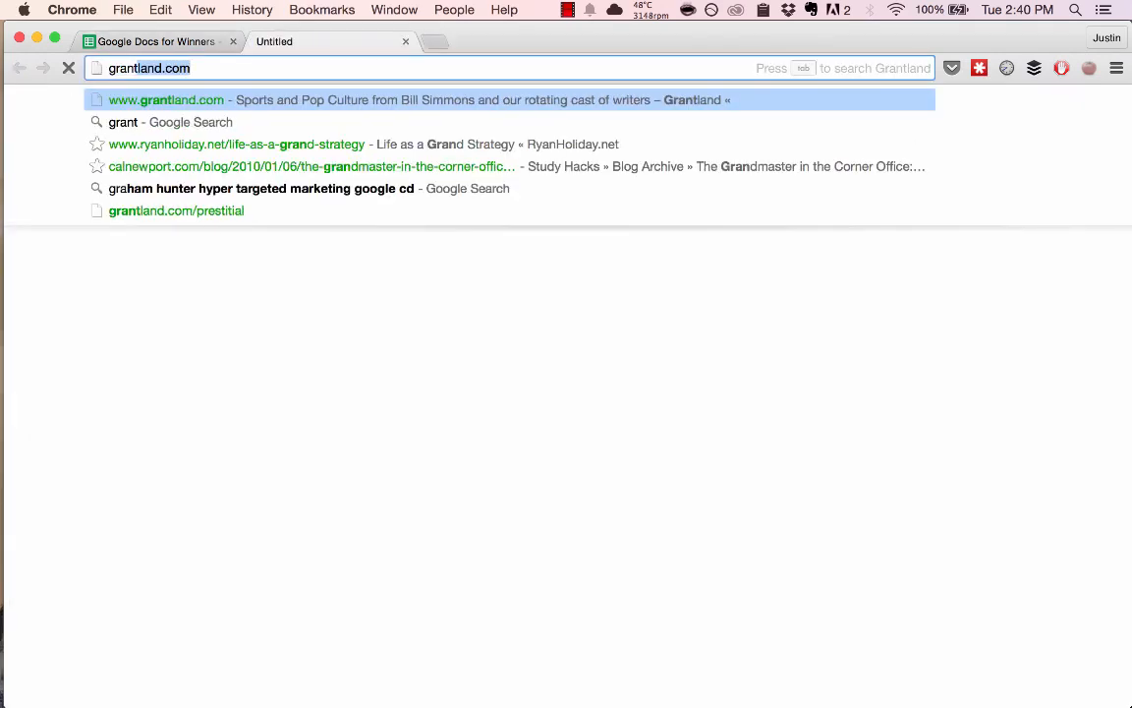
key("Return")
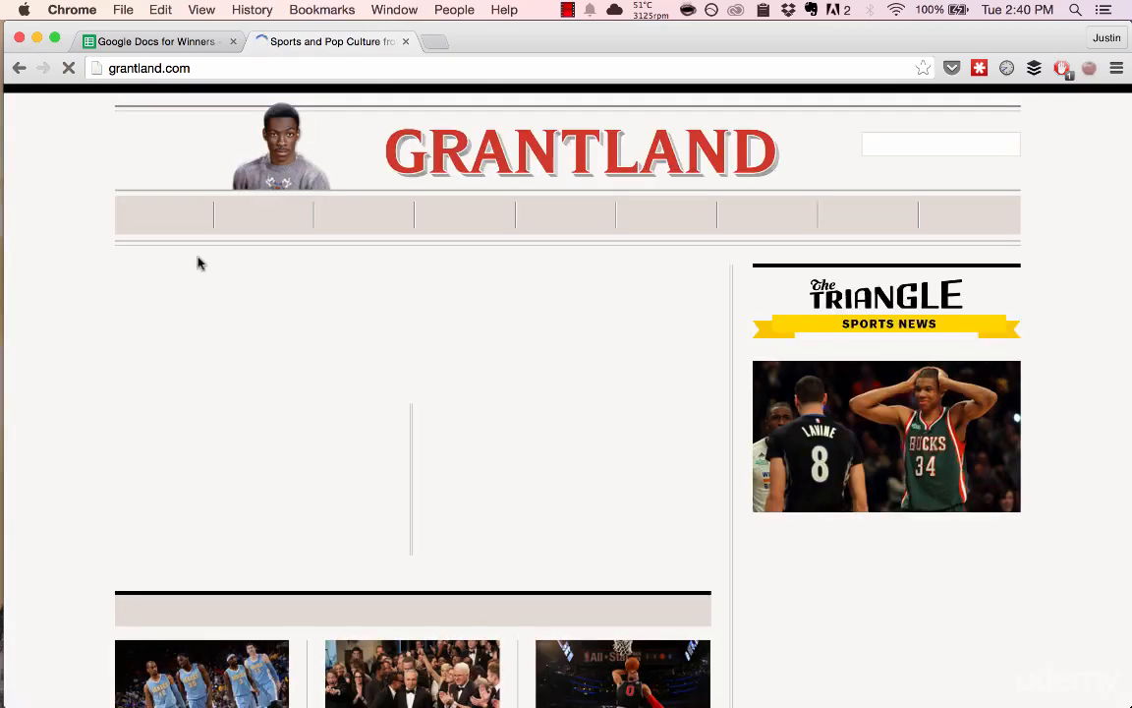
scroll(396, 324, "down", 10)
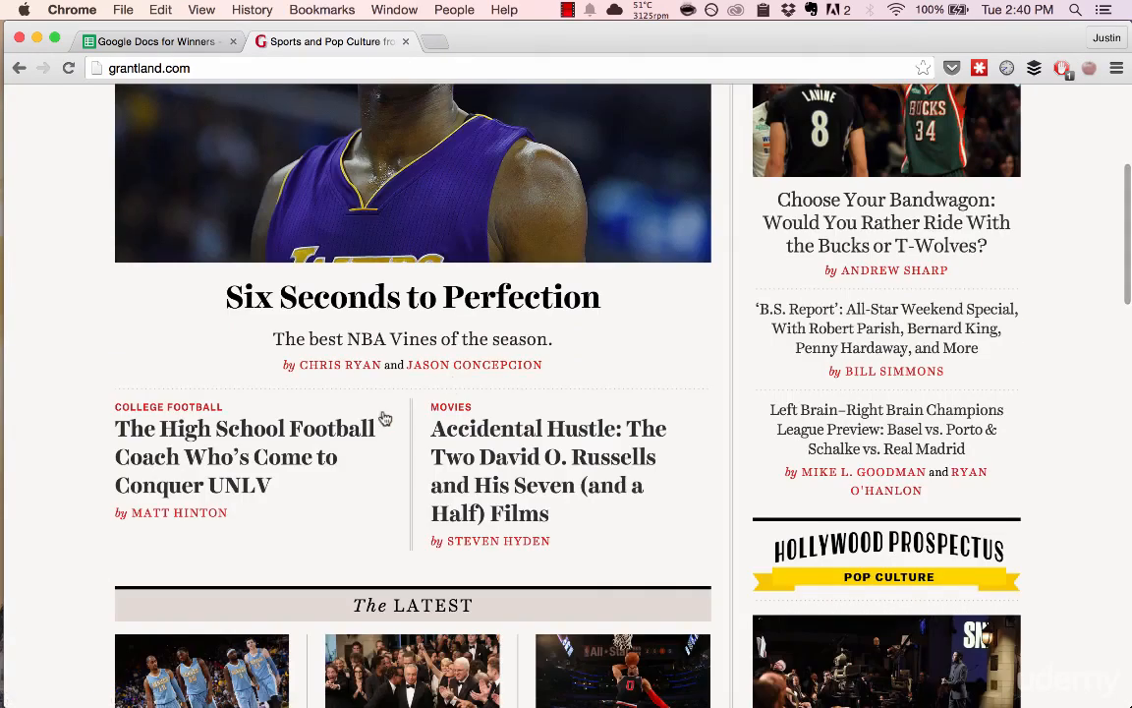
scroll(351, 430, "down", 6)
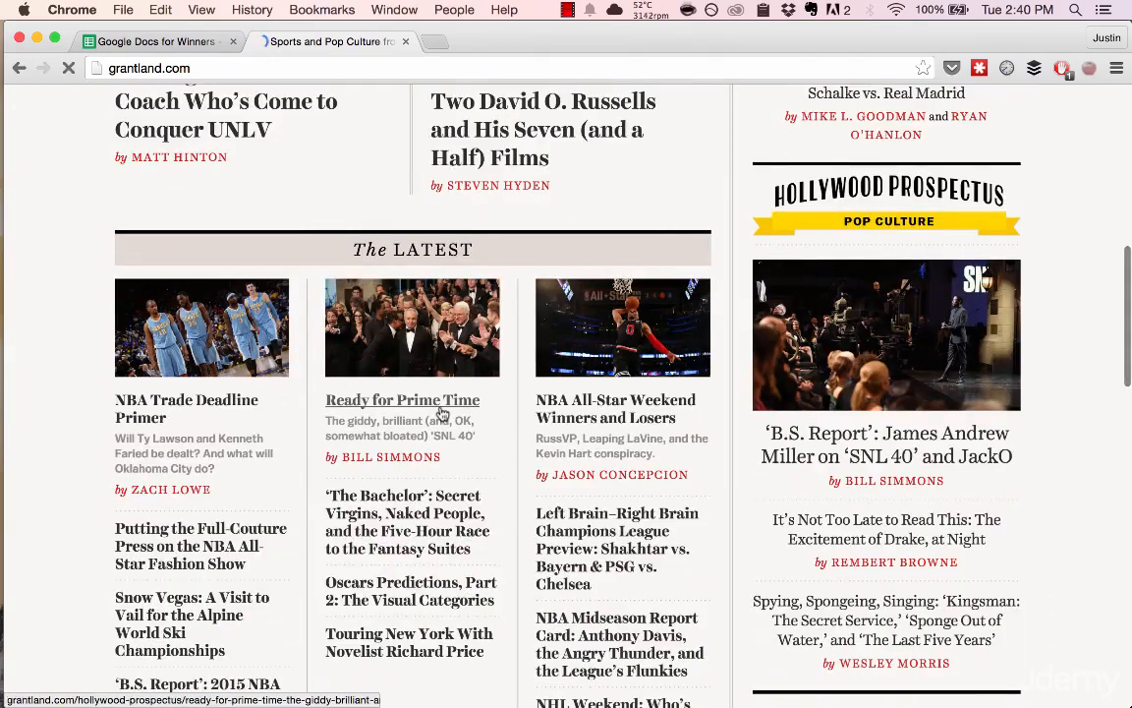
left_click(440, 410)
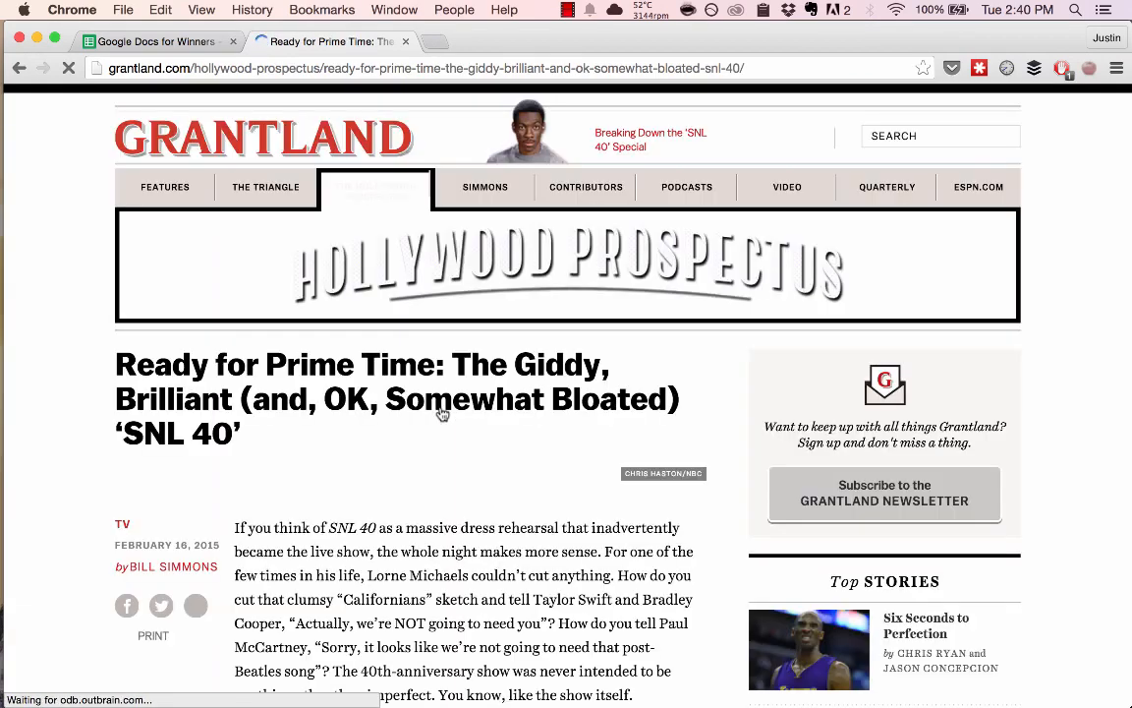
Step: Copy the article's web address and return to the spreadsheet tab
key("super+alt+Left")
key("super+alt+Right")
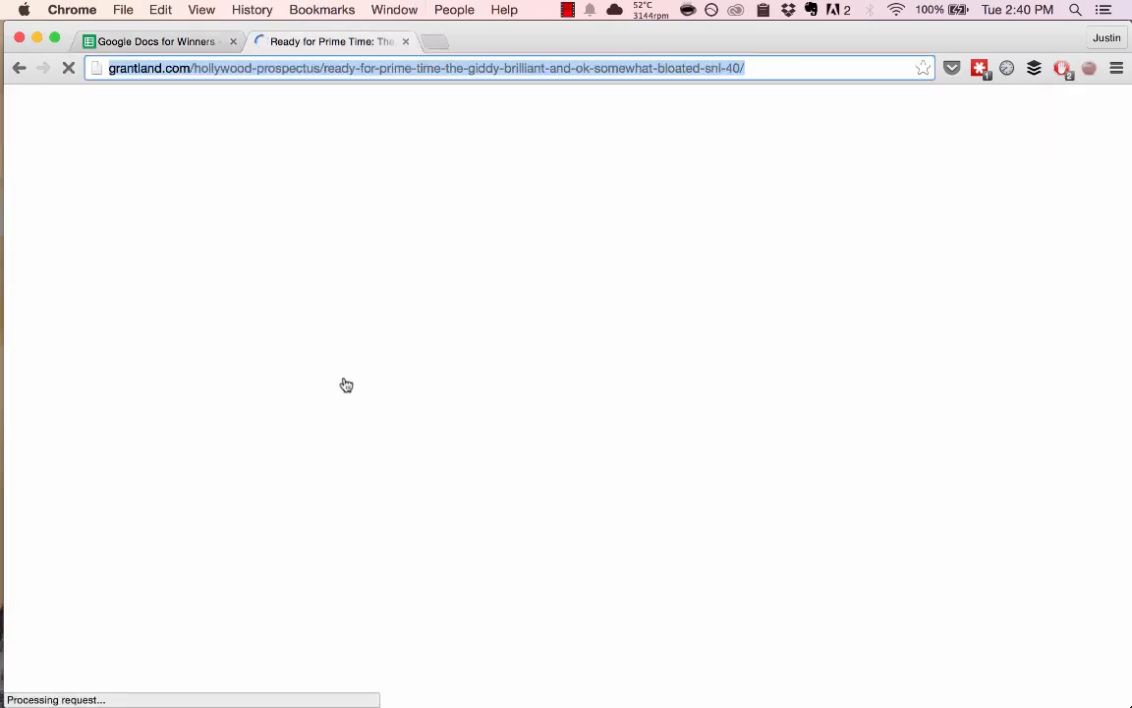
key("super+alt+Left")
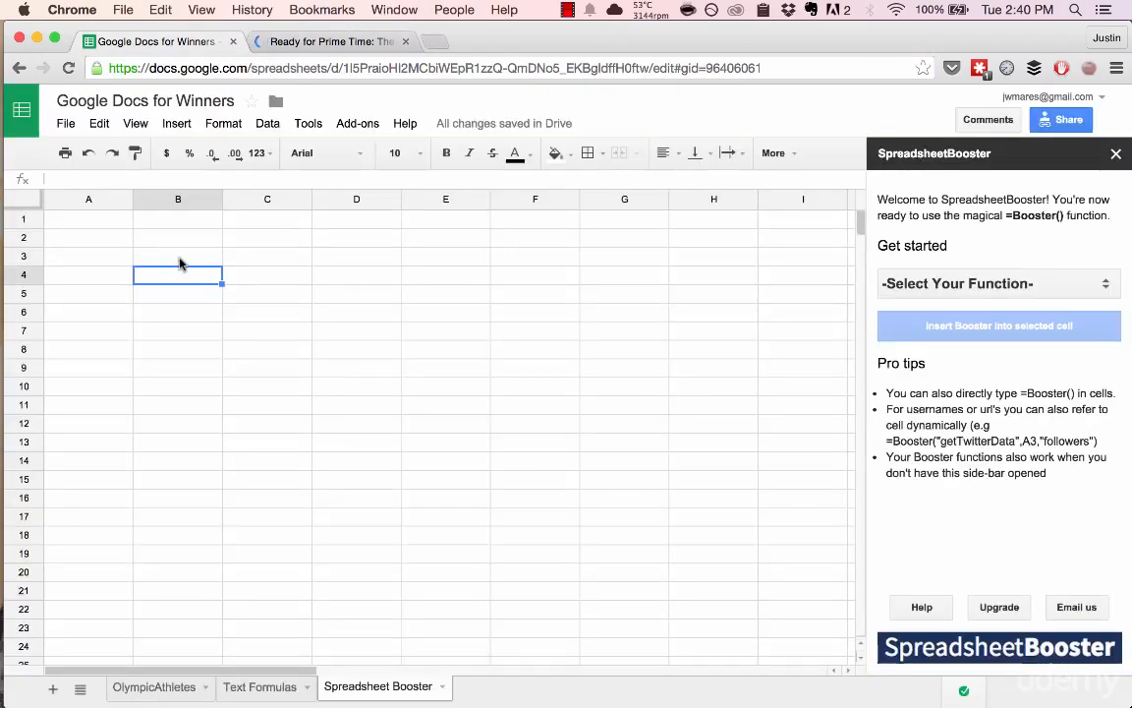
Step: Start a =Booster( formula in cell B3
left_click(179, 261)
type("=Booster(")
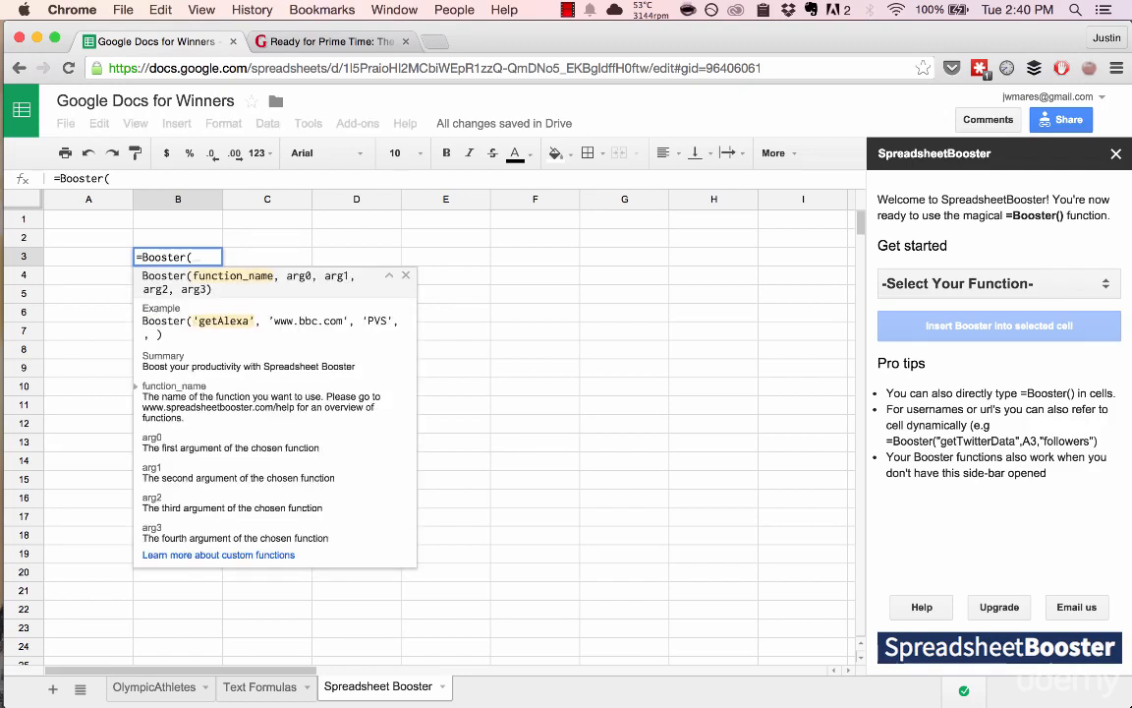
type("'")
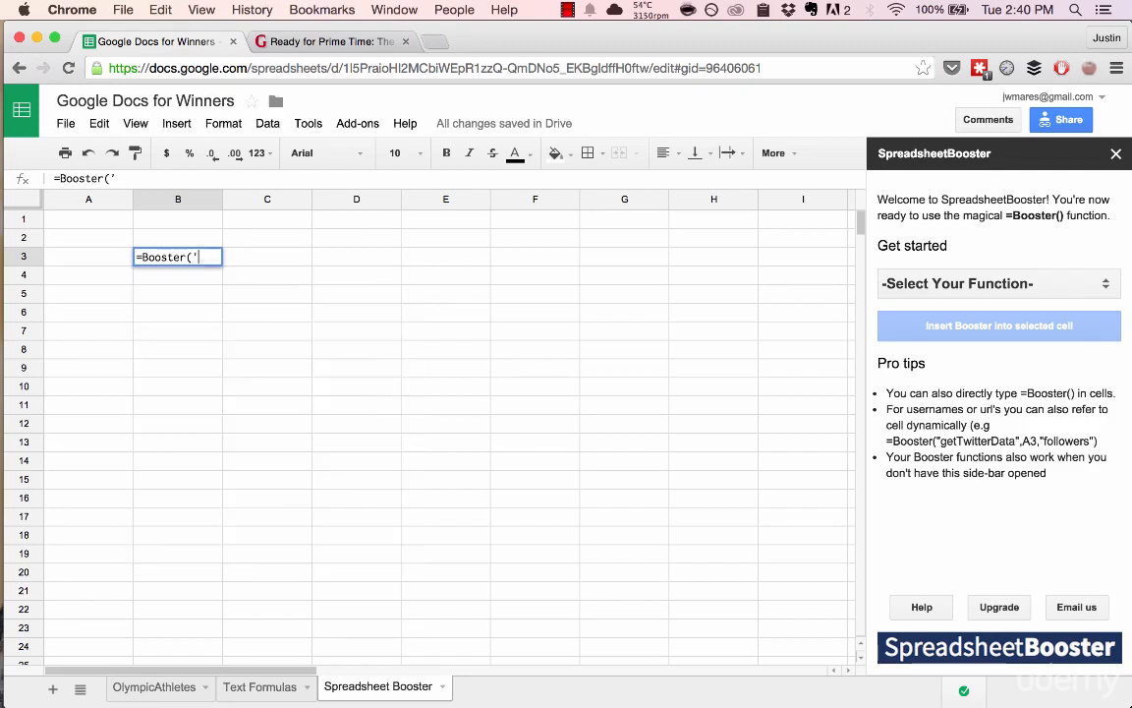
key("BackSpace")
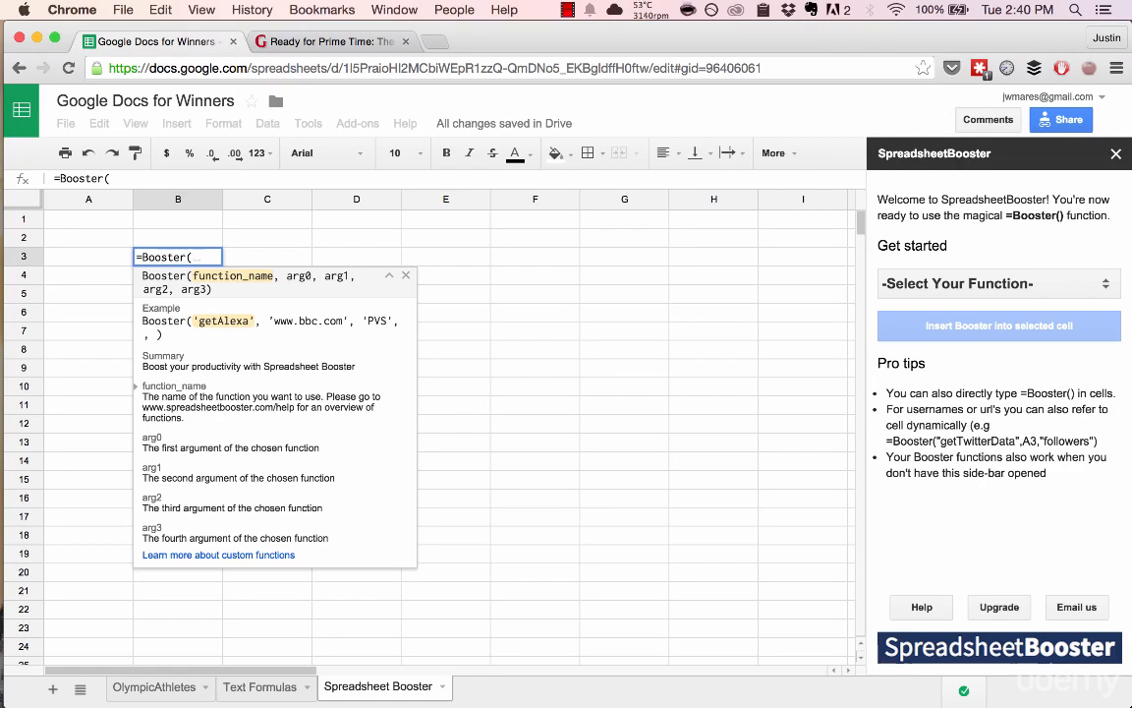
Step: In the add-on sidebar, choose getShares, paste the Grantland article URL, and keep Facebook
left_click(968, 284)
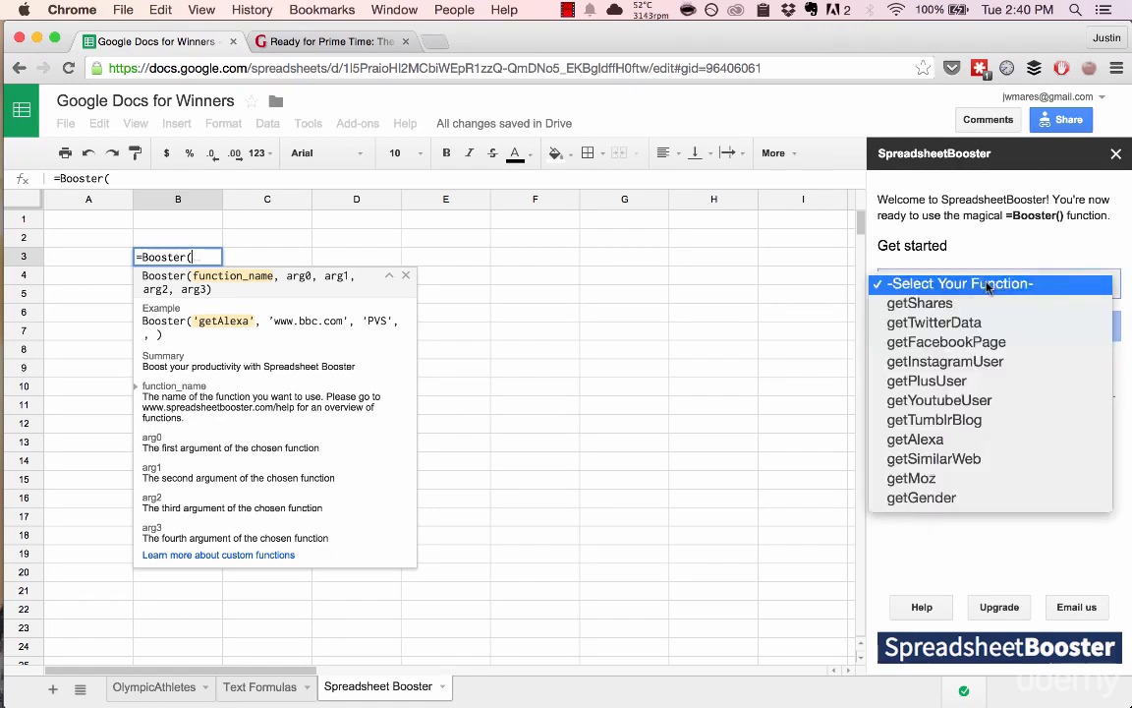
left_click(968, 305)
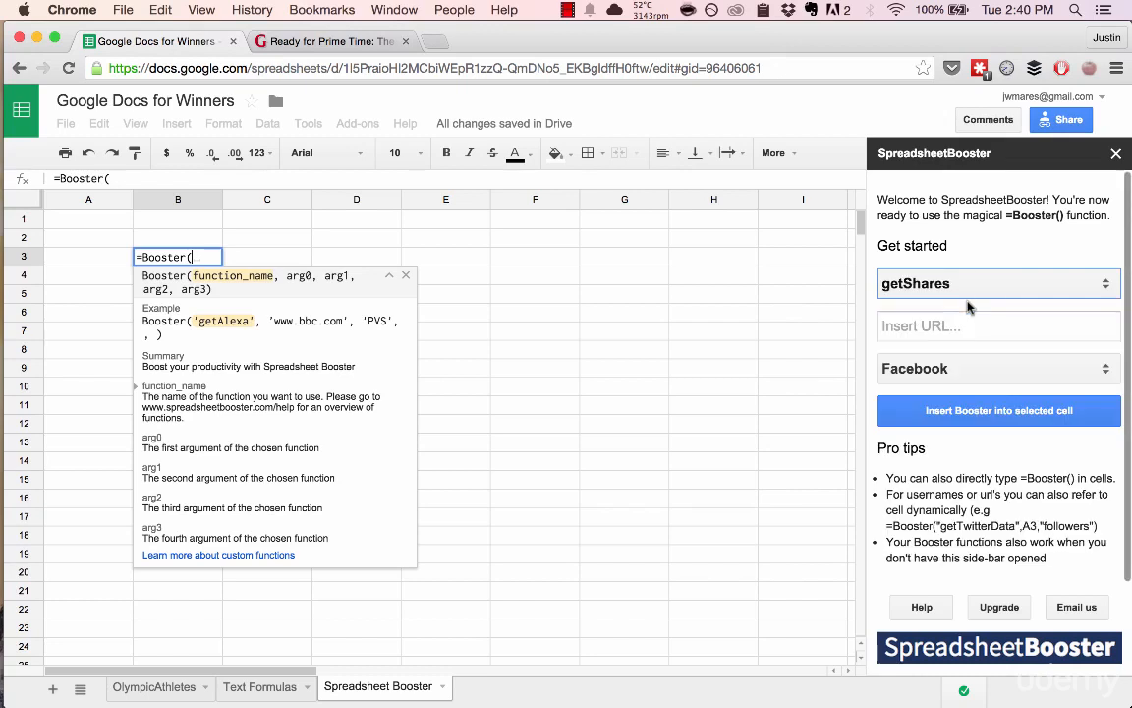
left_click(925, 325)
key("super+v")
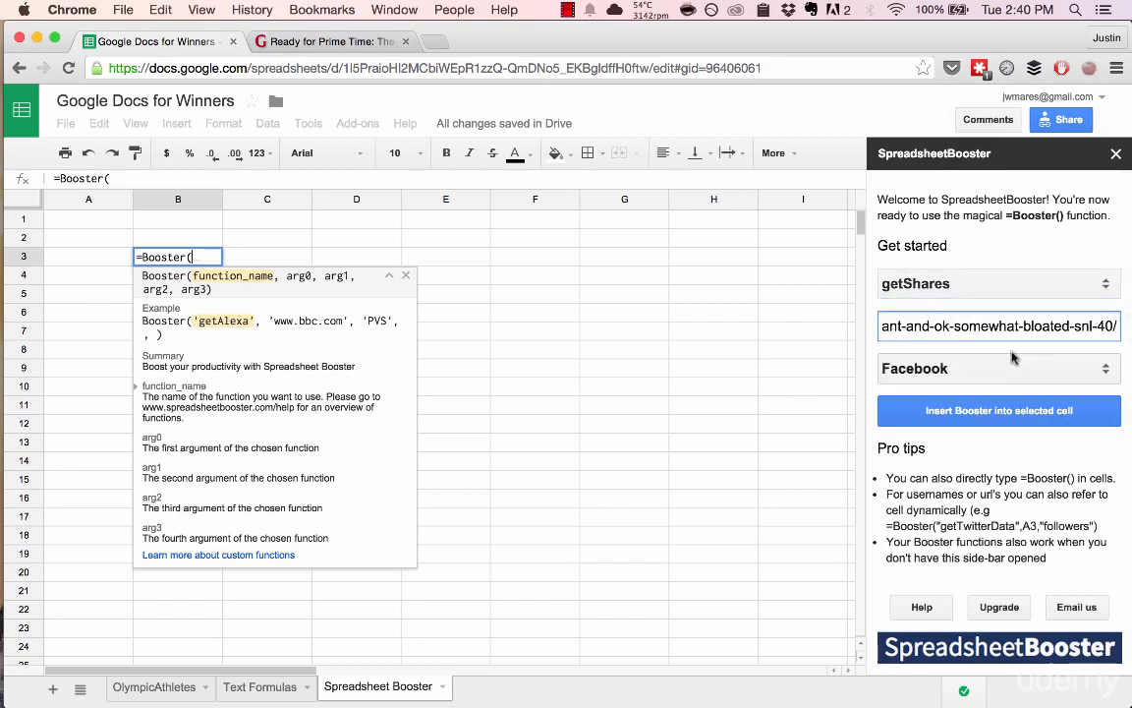
left_click(1034, 377)
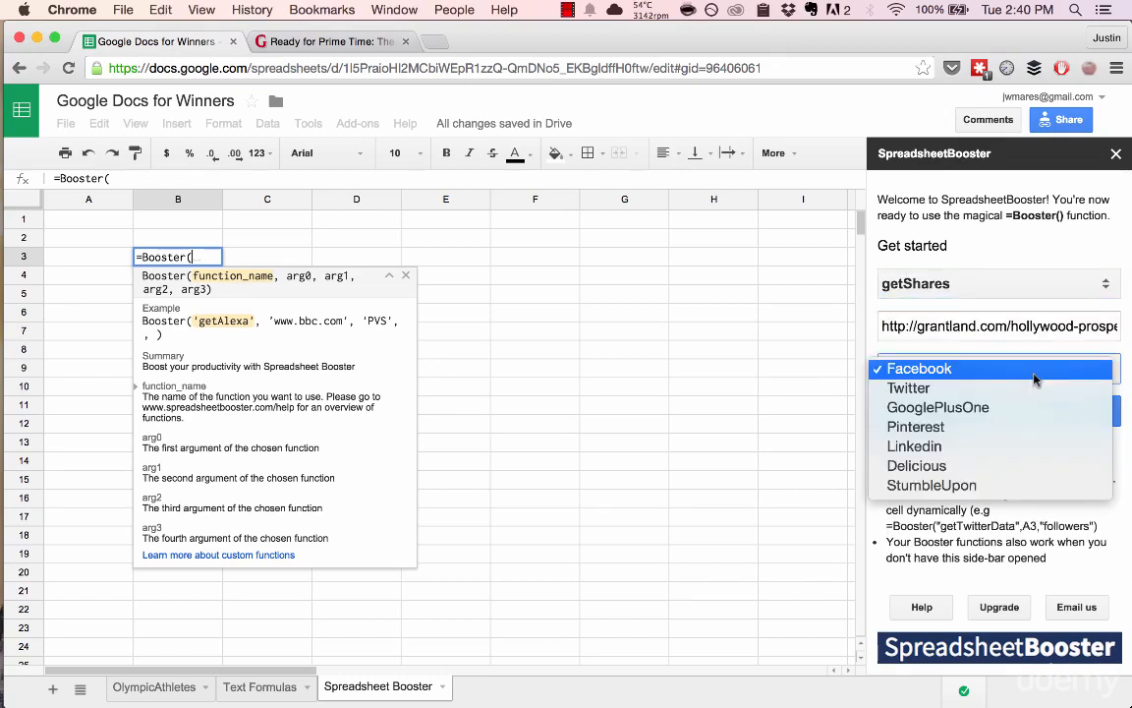
left_click(1034, 378)
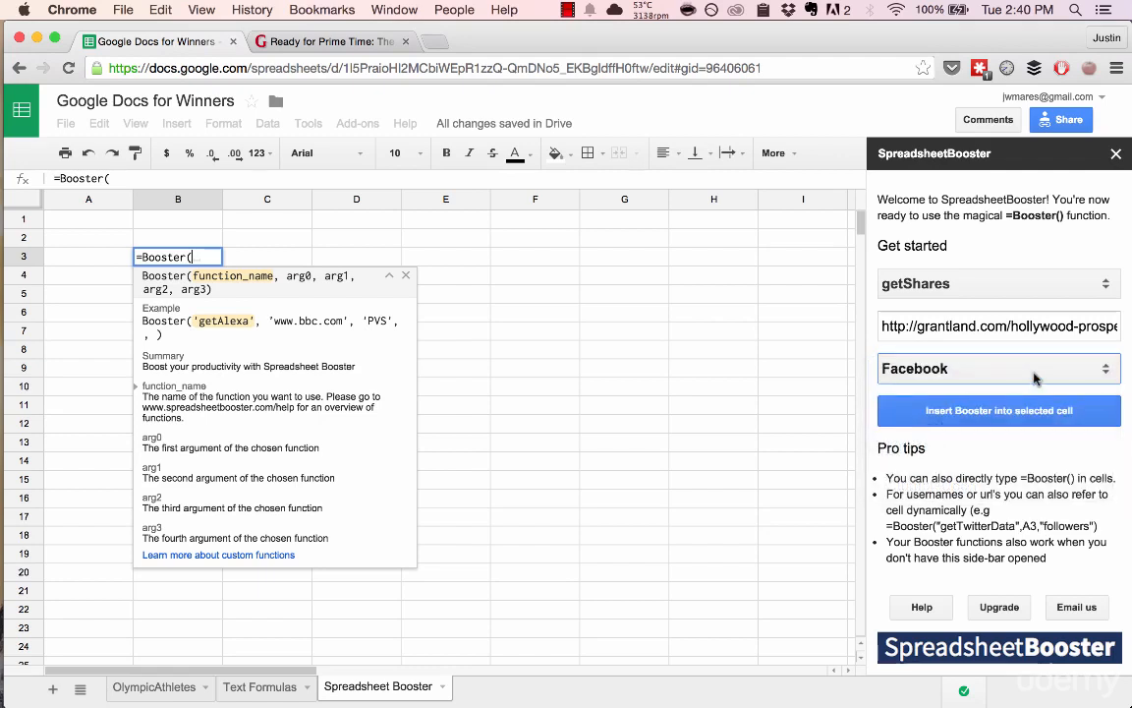
Step: Cancel the unfinished formula so B3 stays empty, keeping getShares selected
left_click(514, 257)
key("Escape")
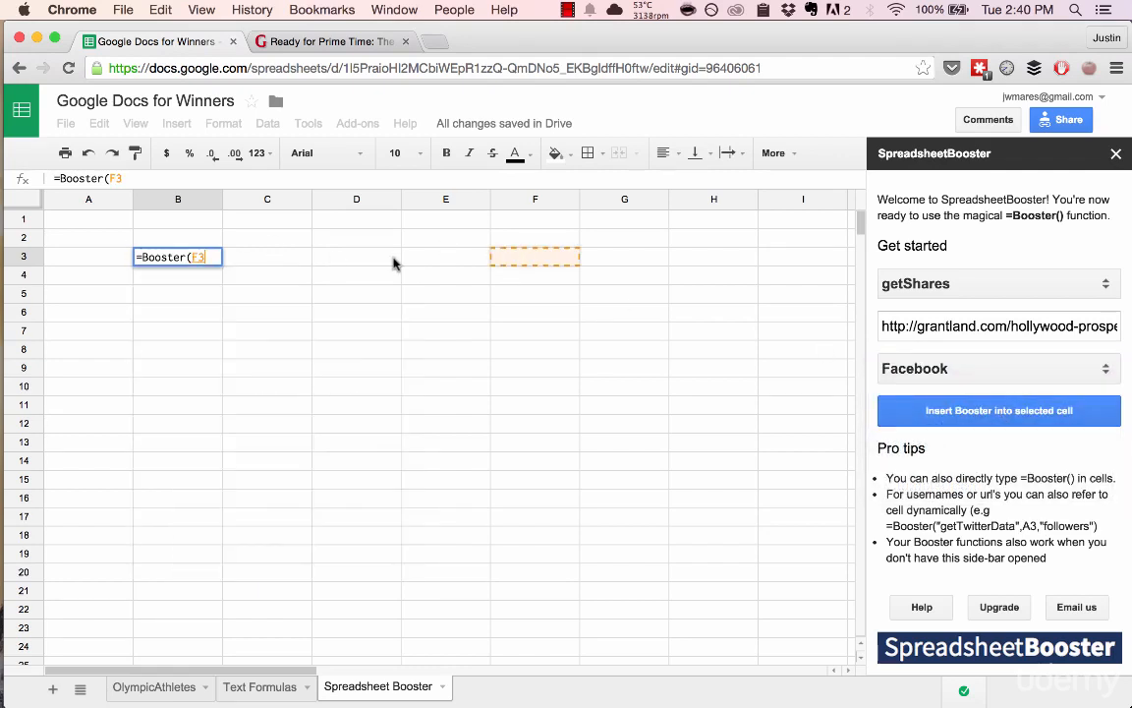
key("Escape")
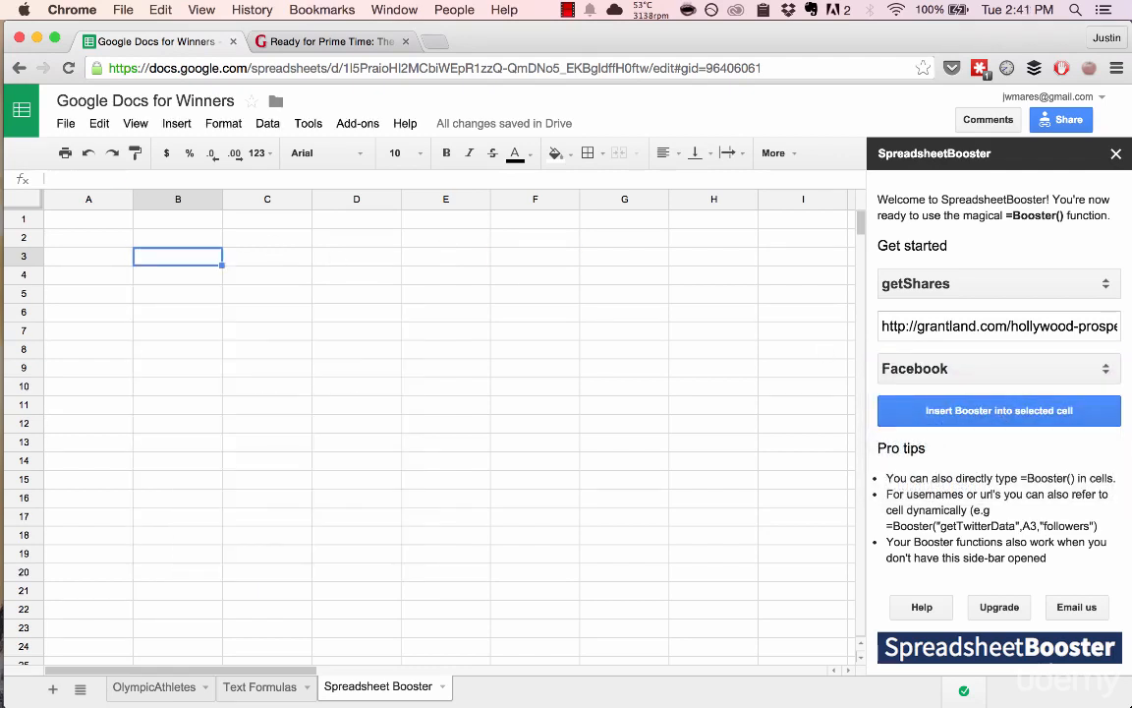
left_click(970, 295)
left_click(970, 285)
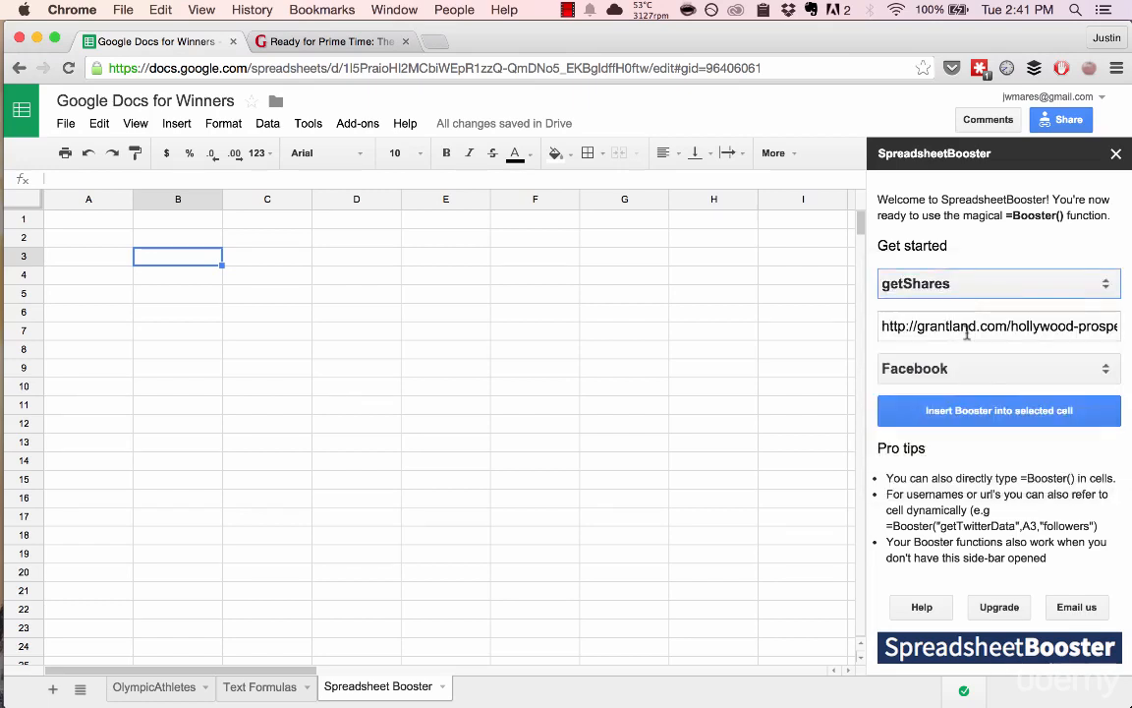
Step: Insert the getShares Facebook formula into B3 and inspect it, returning 2484 shares
left_click(950, 412)
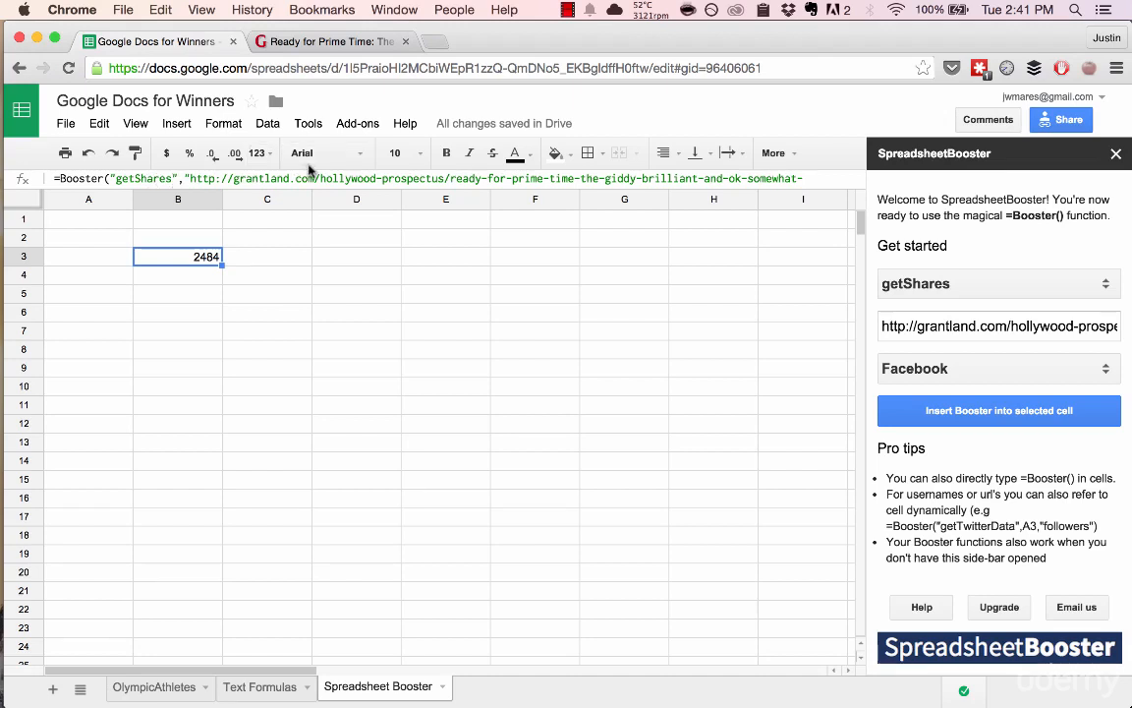
double_click(182, 258)
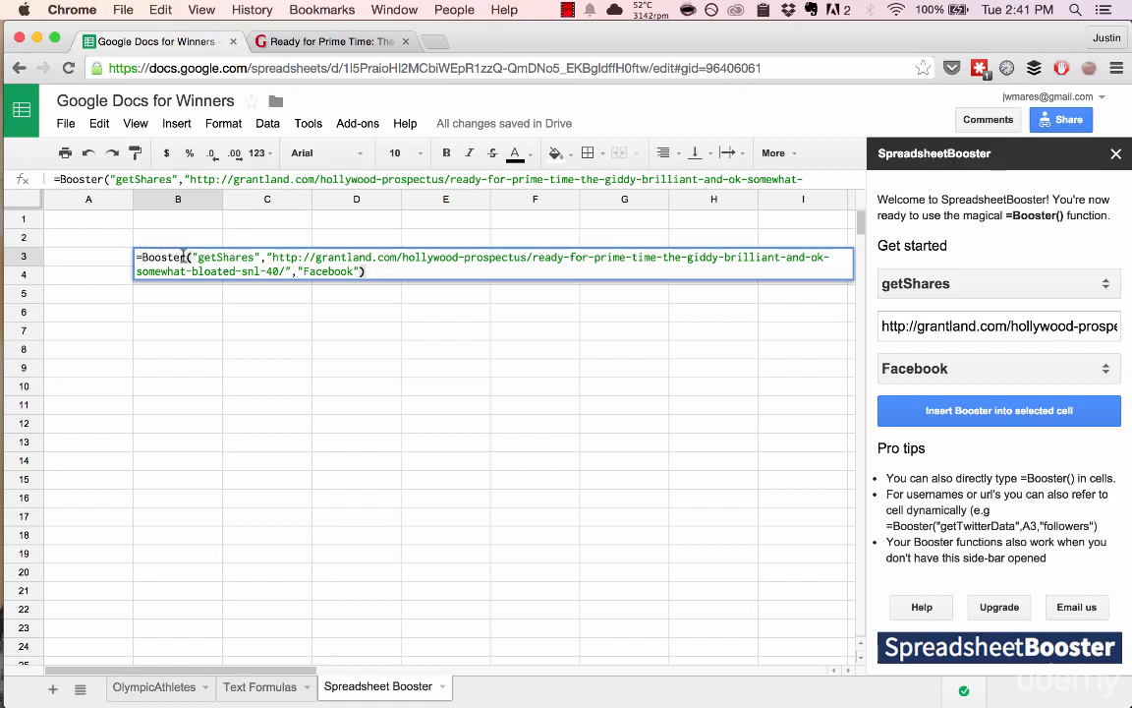
left_click_drag(199, 258, 354, 271)
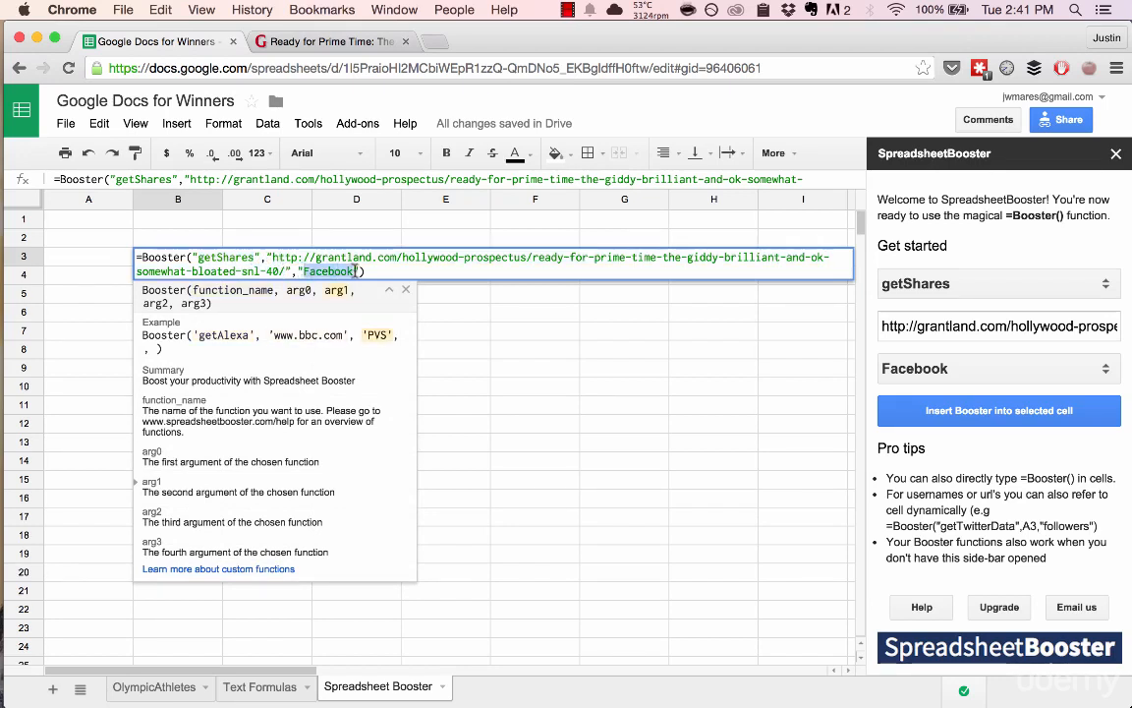
key("Escape")
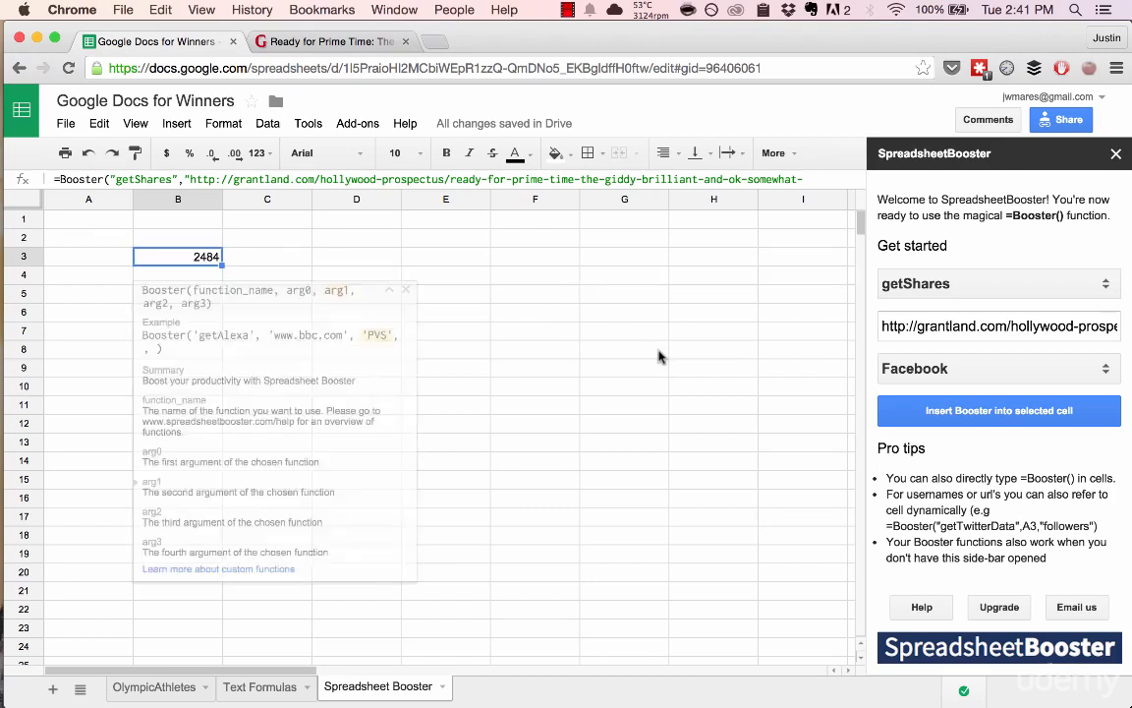
Step: Switch B3's share count for the article to Twitter
left_click(933, 369)
left_click(933, 390)
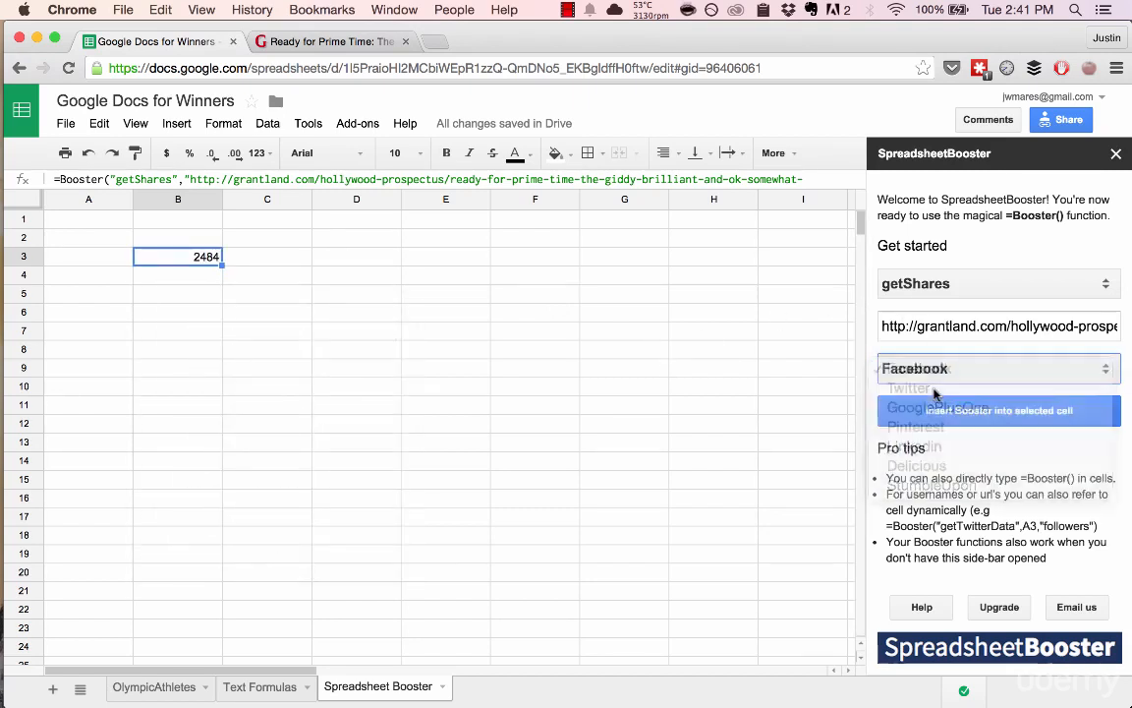
left_click(961, 417)
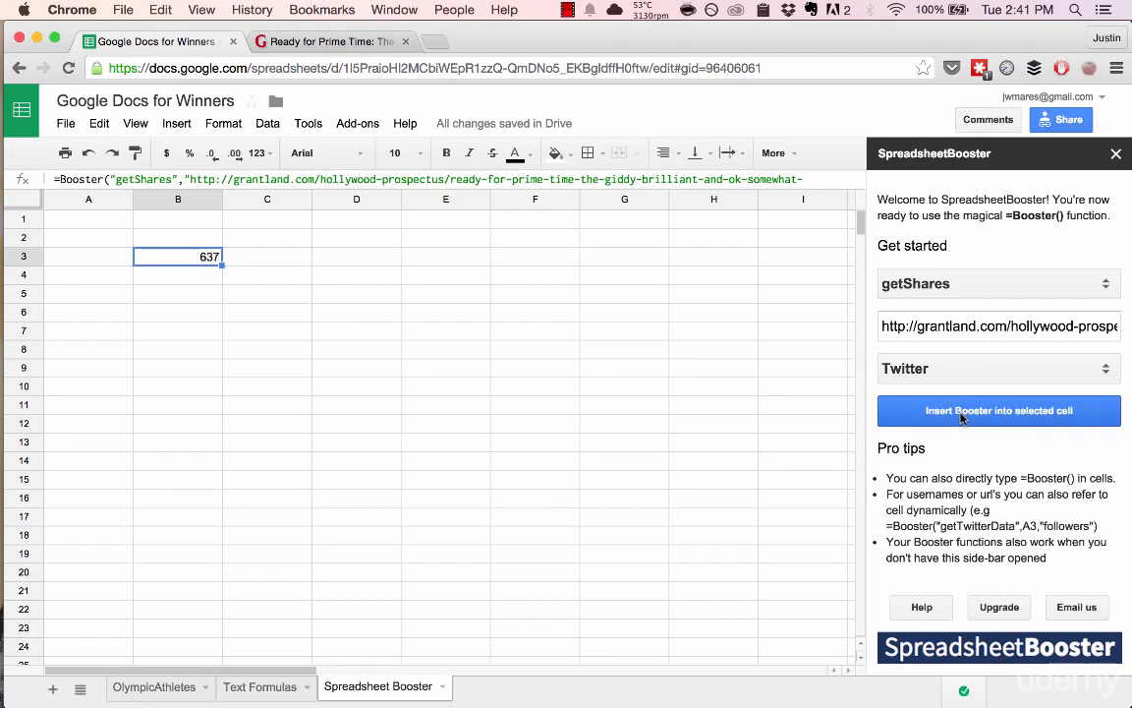
Step: Switch B3's share count to Linkedin, which returns 1 share
left_click(955, 369)
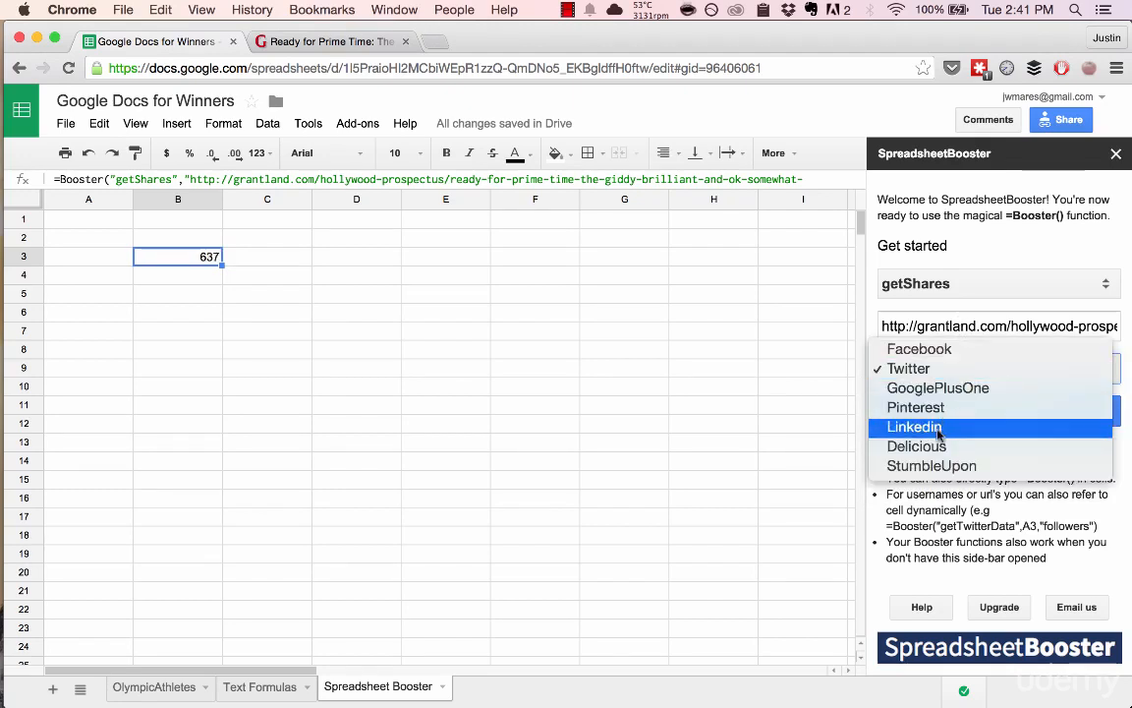
left_click(955, 423)
left_click(953, 411)
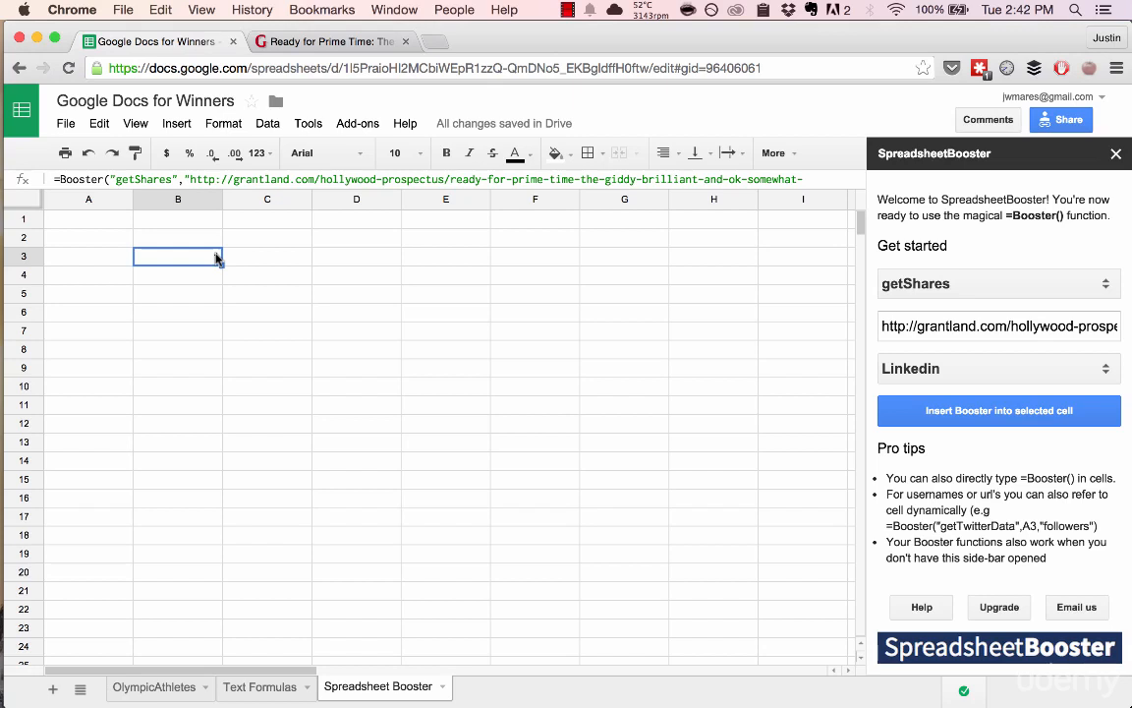
left_click(924, 291)
Step: Make B3 return a Twitter user's followers with getTwitterData and the username entered
left_click(932, 304)
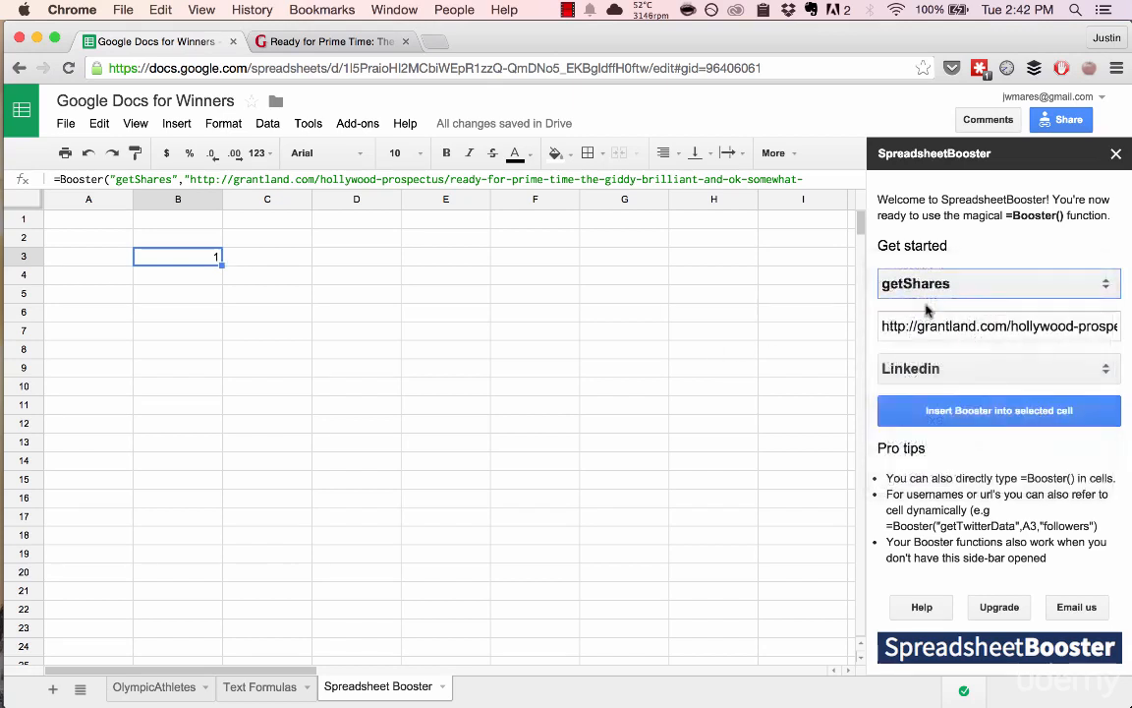
left_click(932, 326)
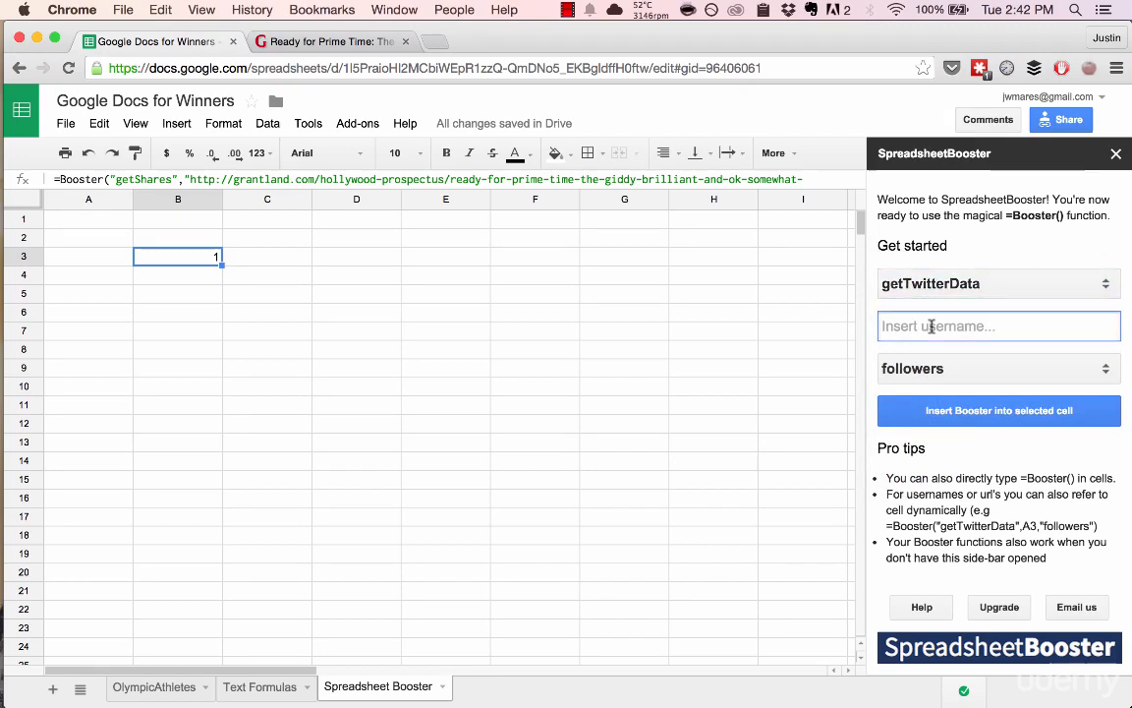
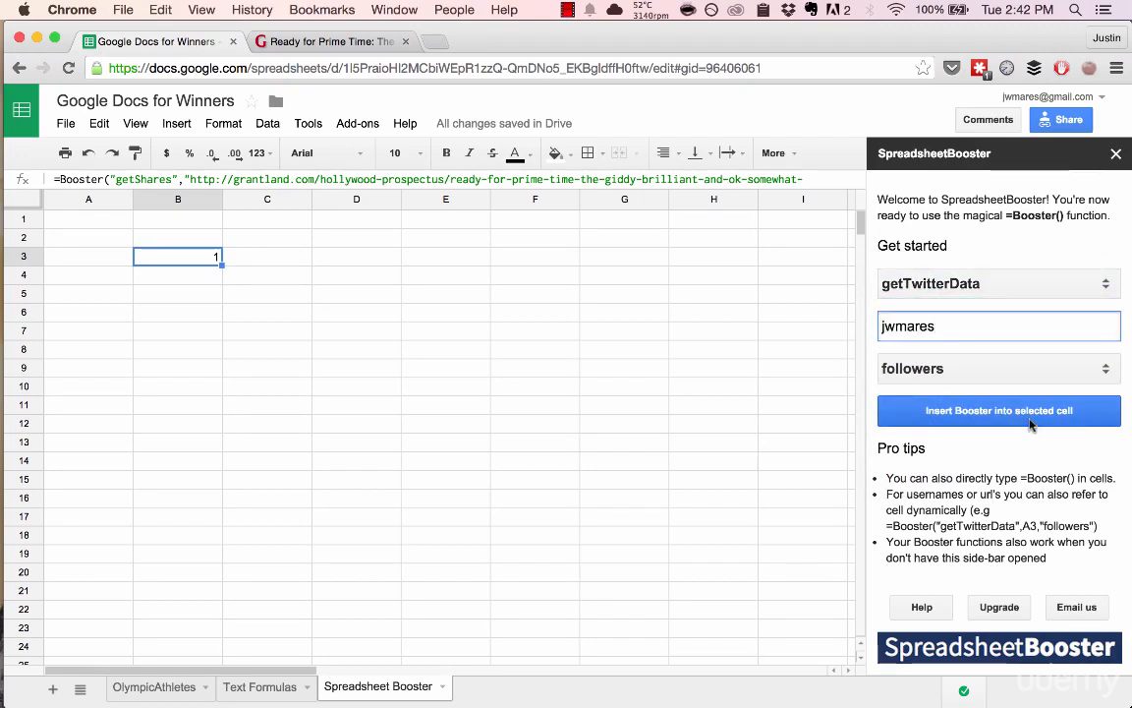
left_click(1030, 421)
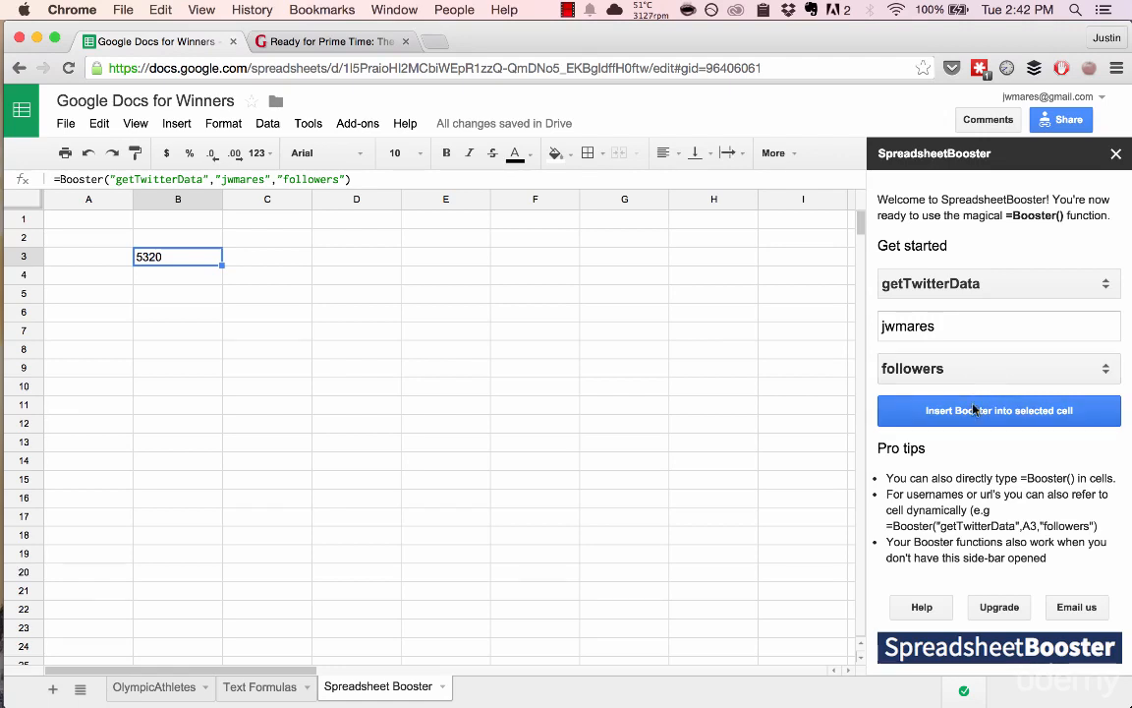
Step: Change B3's Twitter metric to friends, then gender, then klout (51.4406572165)
left_click(970, 369)
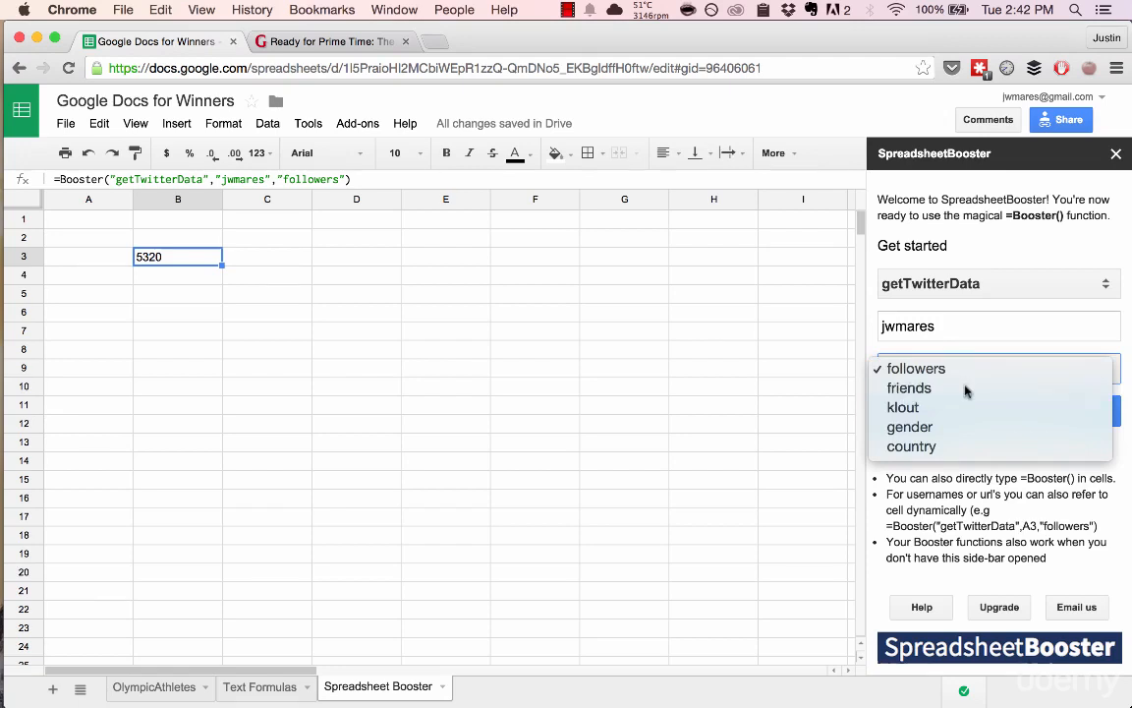
left_click(966, 390)
left_click(962, 412)
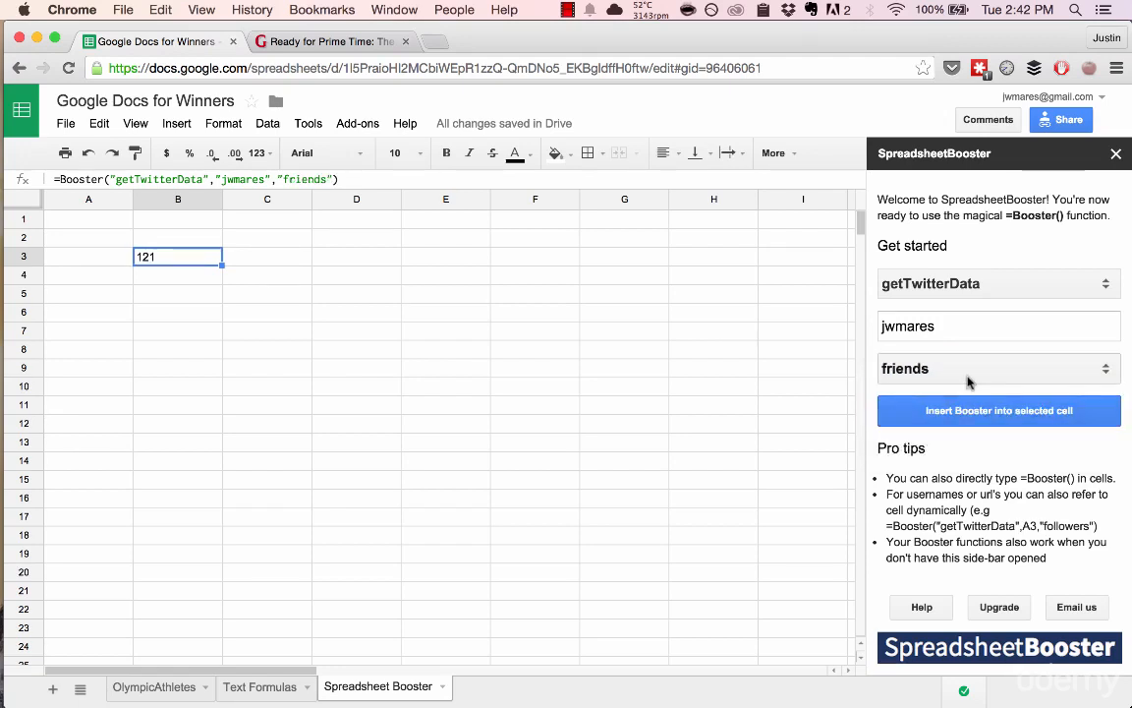
left_click(953, 368)
left_click(953, 408)
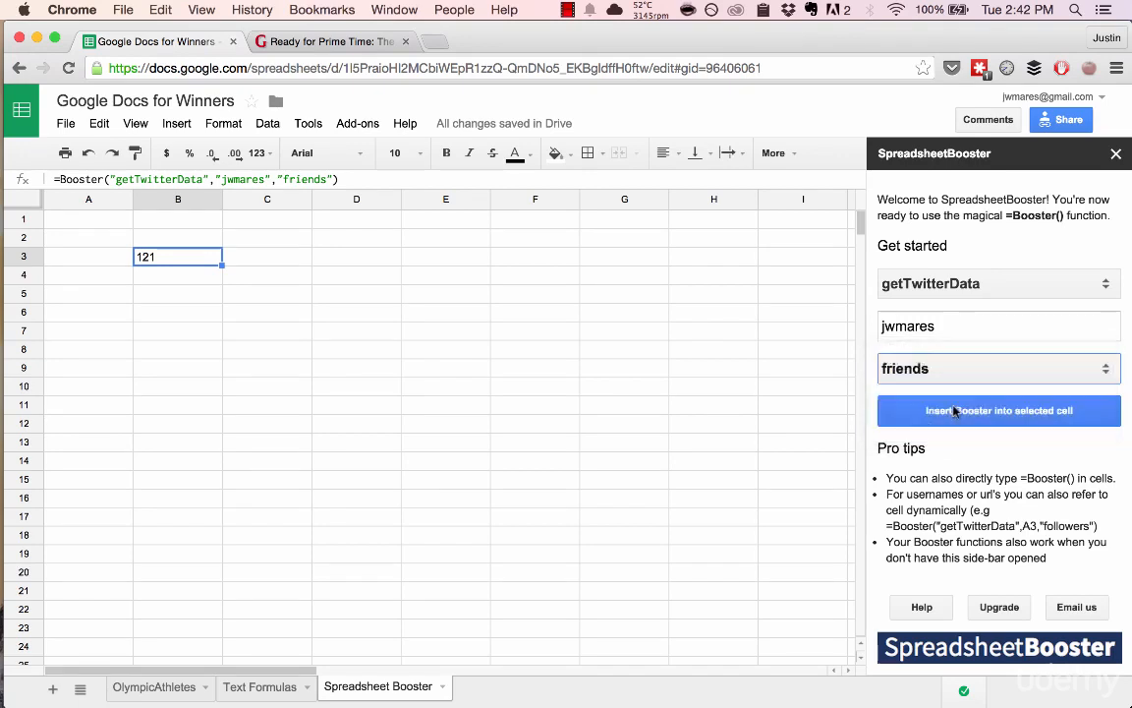
left_click(954, 413)
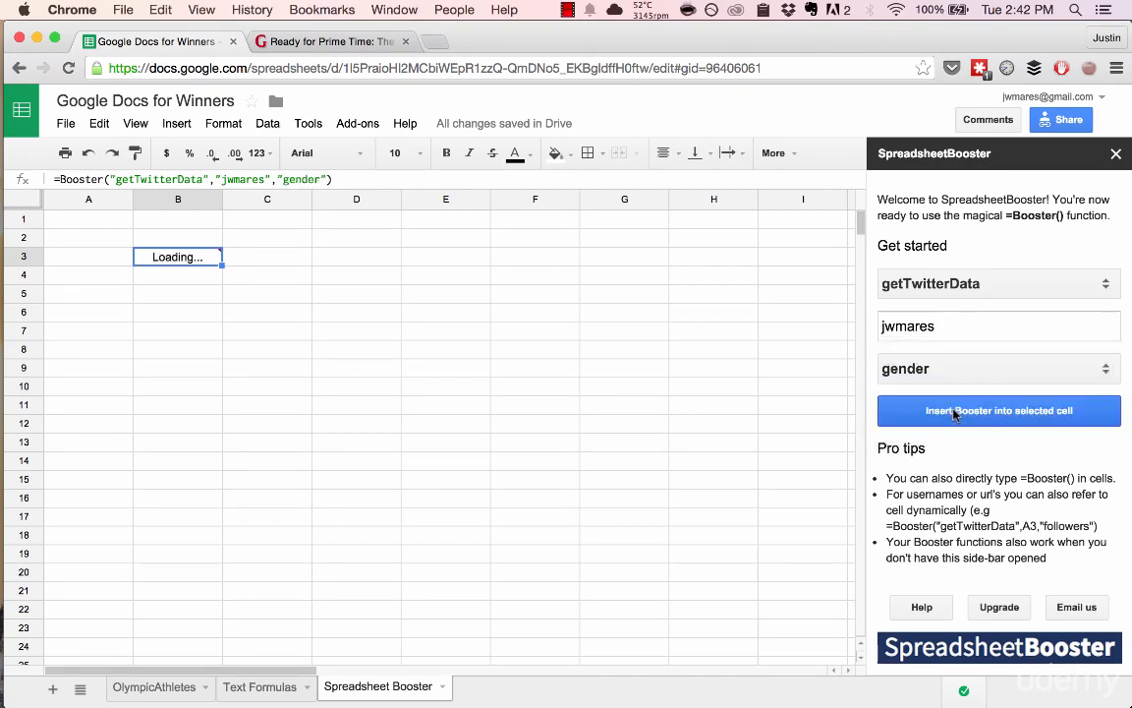
left_click(969, 373)
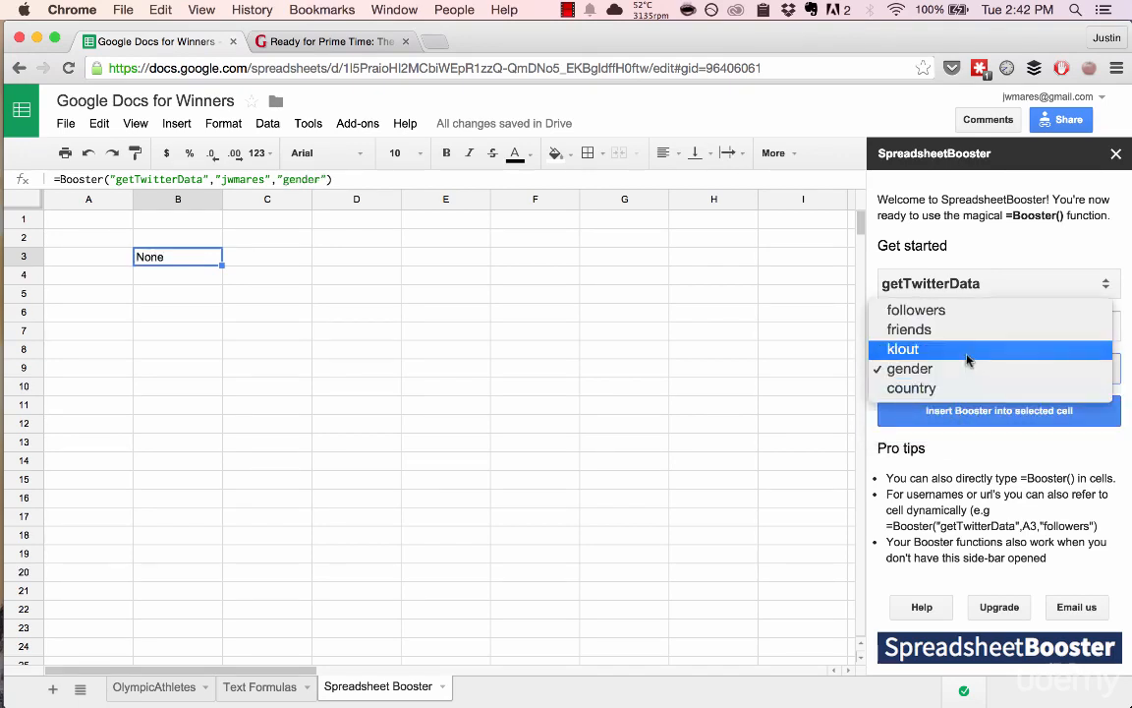
left_click(959, 349)
left_click(949, 414)
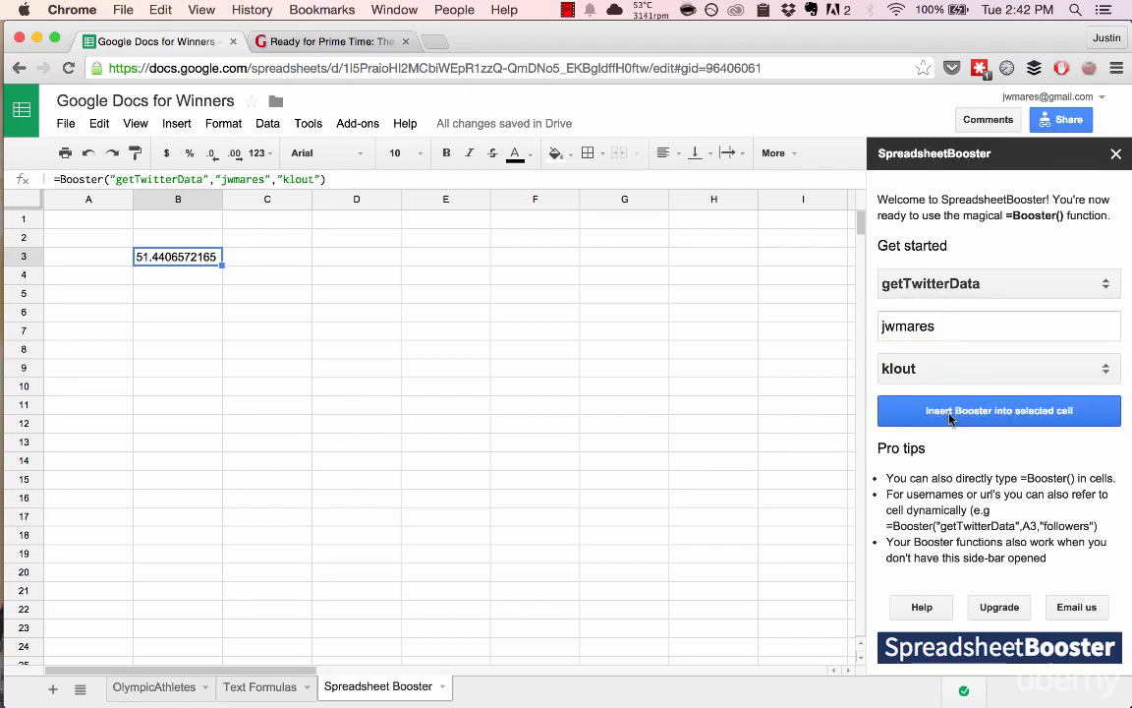
Step: Choose the getFacebookPage function in the add-on and focus its page-name field
left_click(963, 284)
left_click(962, 307)
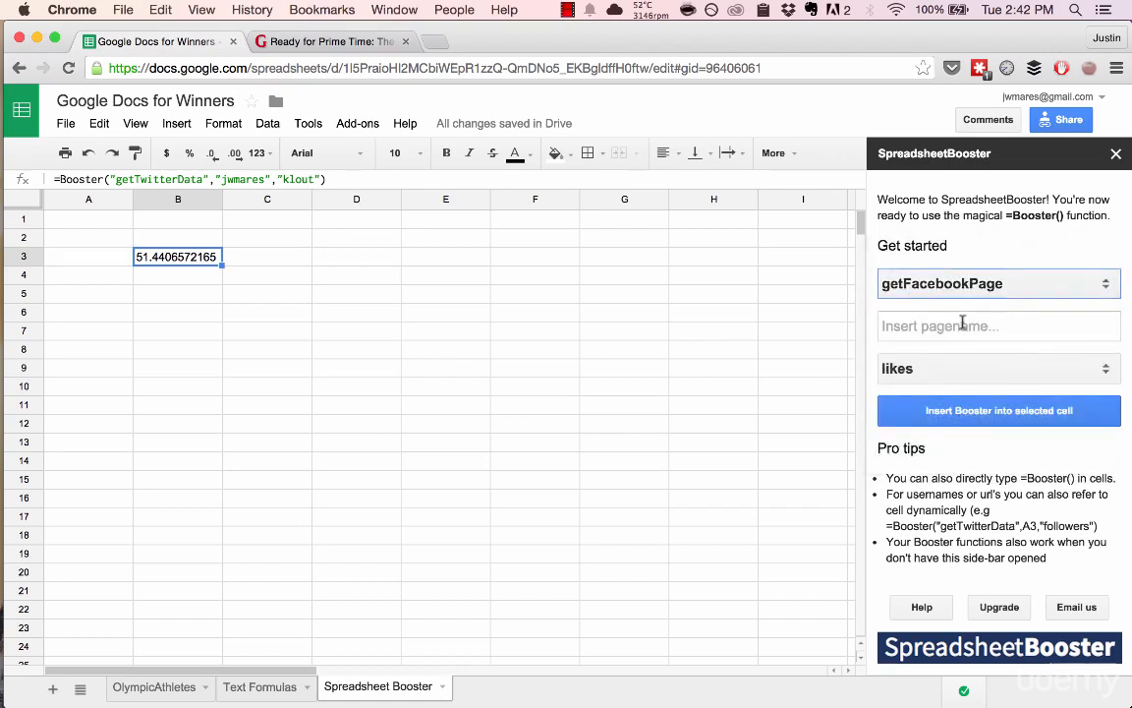
left_click(962, 330)
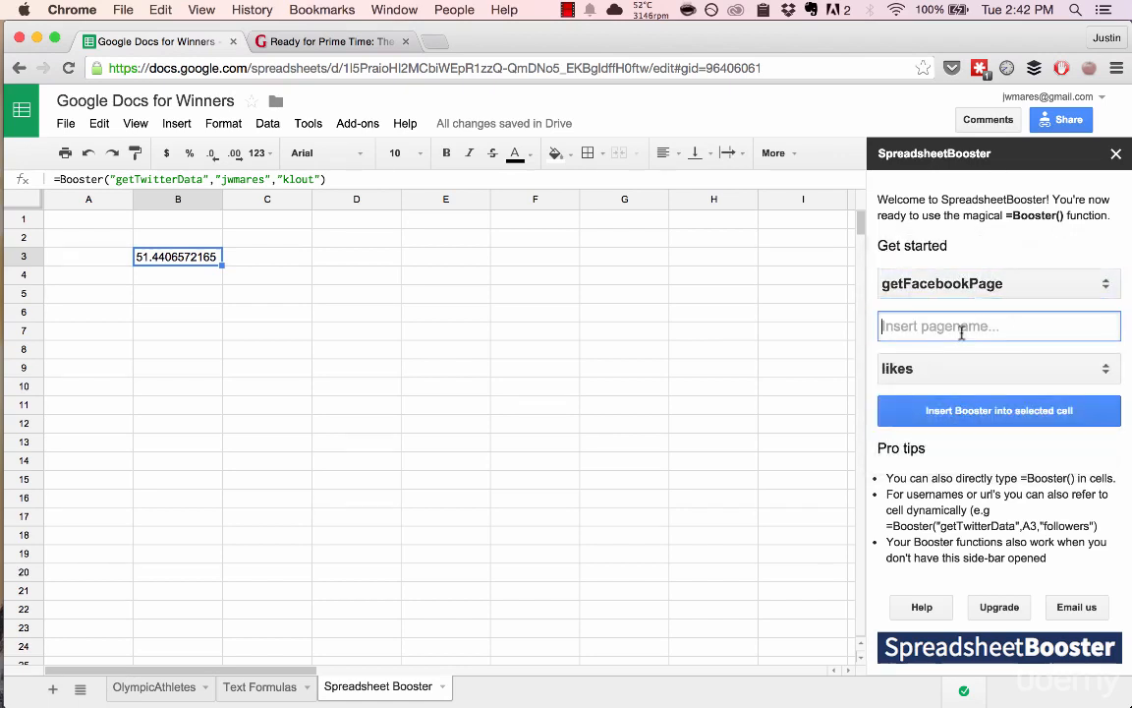
Step: Search Google for 'grantland facebook' in a new tab and close the Grantland article tab
key("super+t")
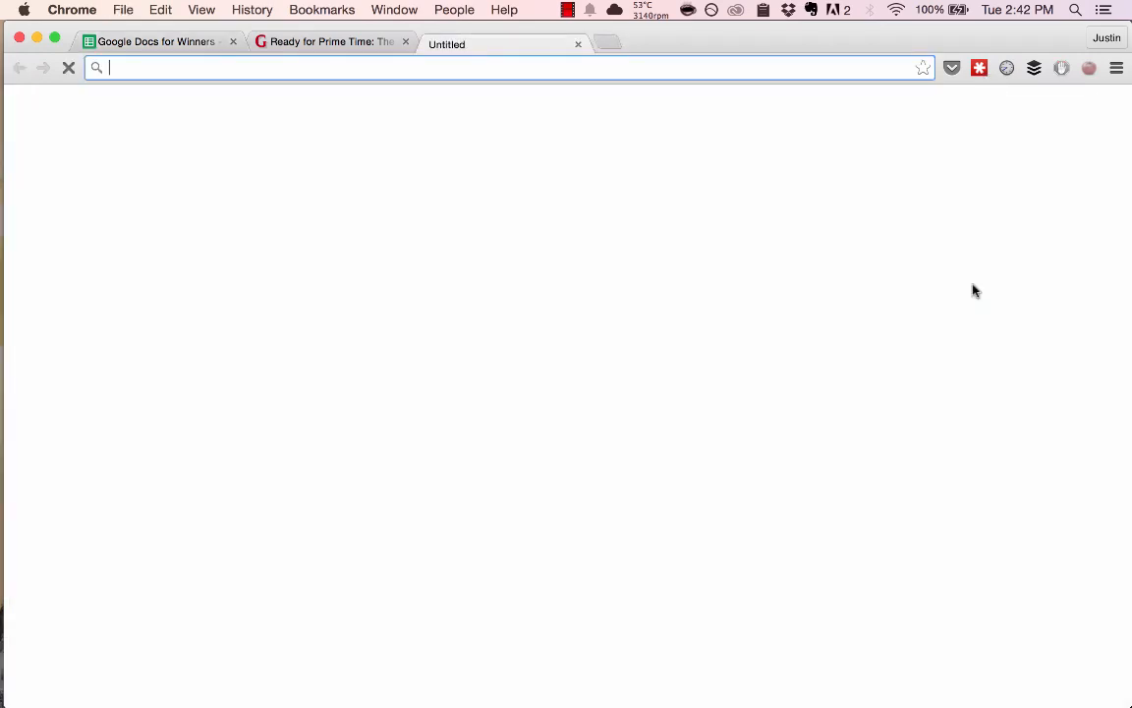
type("grantland.com")
key("BackSpace")
key("BackSpace")
key("BackSpace")
key("BackSpace")
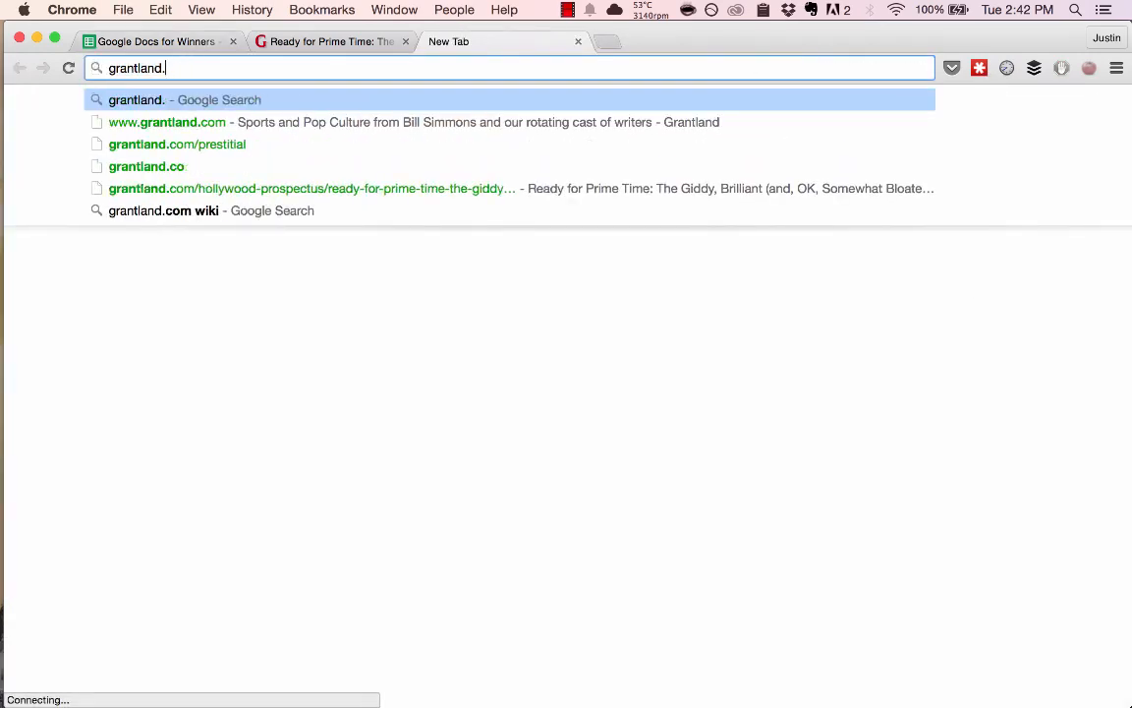
type("facebook")
key("Return")
key("alt+super+Left")
key("super+w")
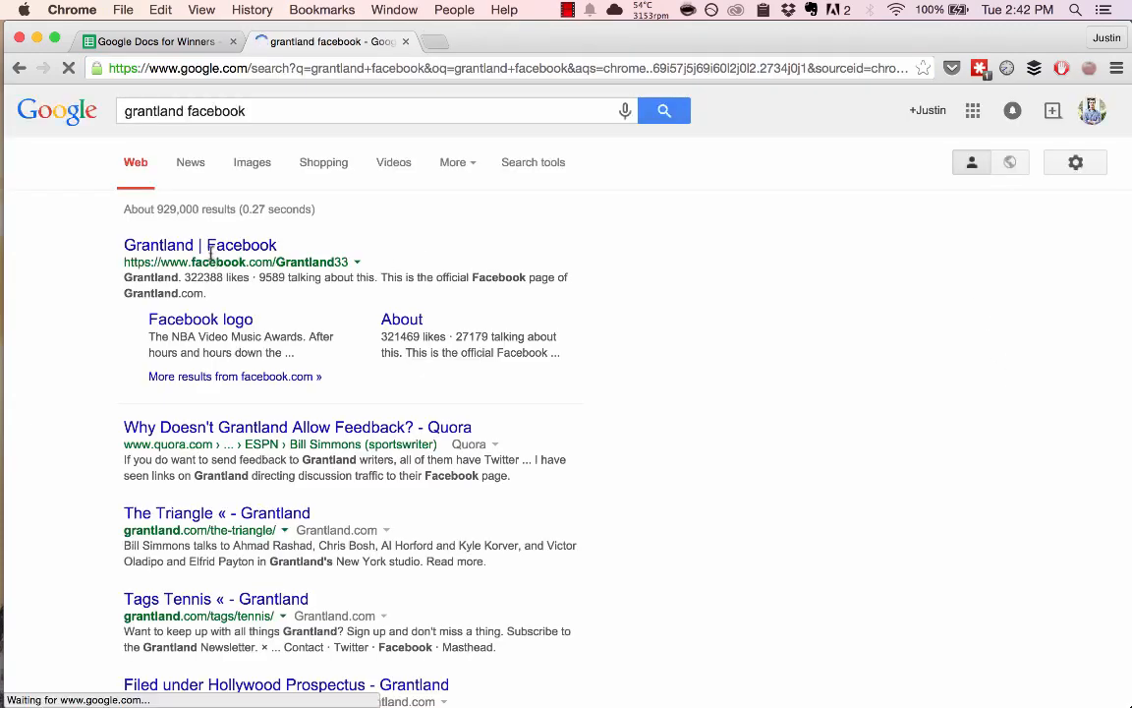
Step: Copy the page name Grantland33 from the first result into the add-on's page-name field
left_click_drag(276, 262, 346, 261)
key("super+c")
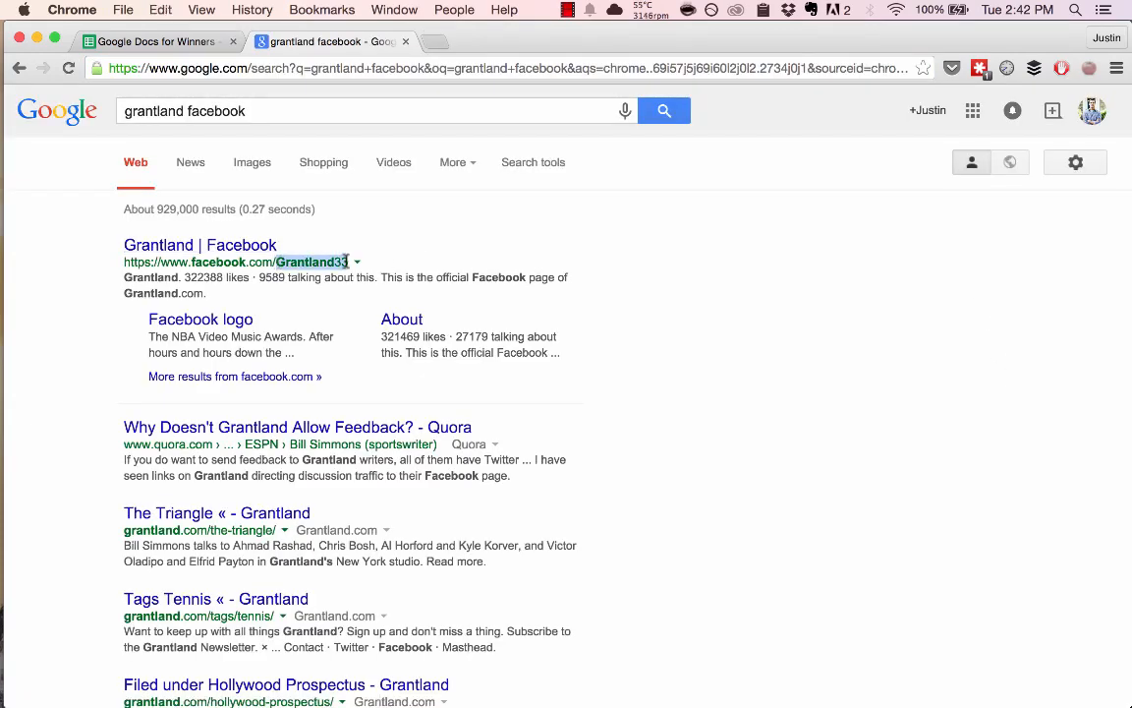
key("alt+super+Left")
left_click(944, 326)
key("super+v")
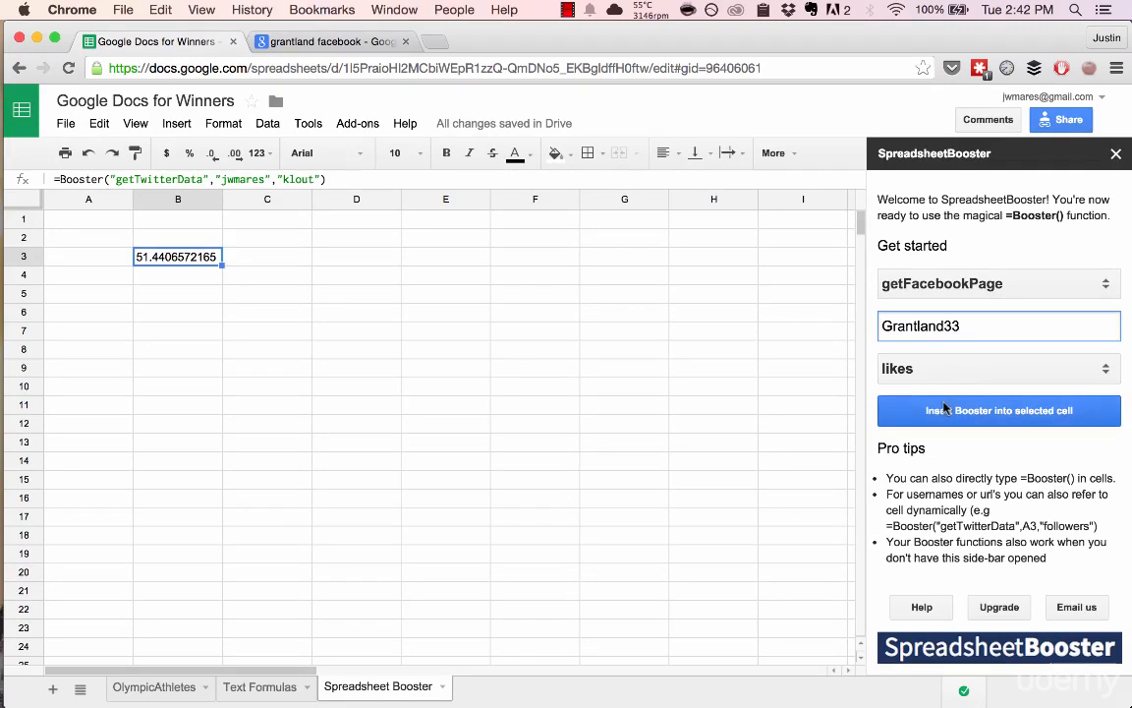
Step: Insert the Grantland33 likes formula into B3 (322389), then return to the search results tab
left_click(943, 410)
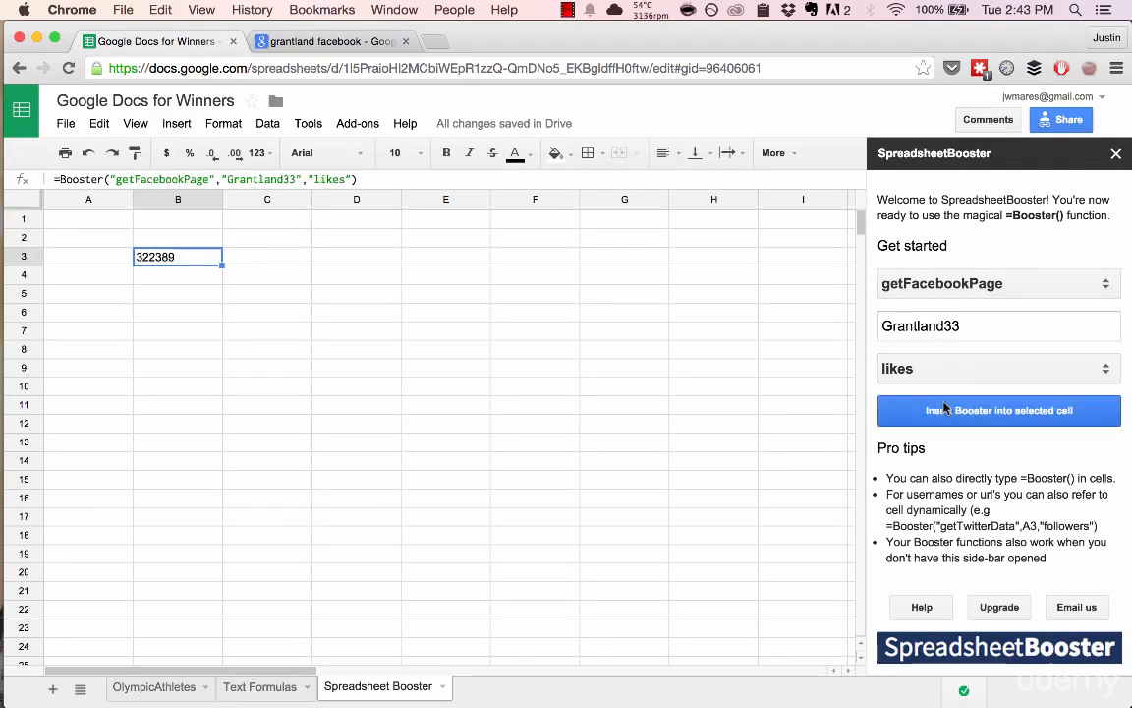
left_click(1039, 287)
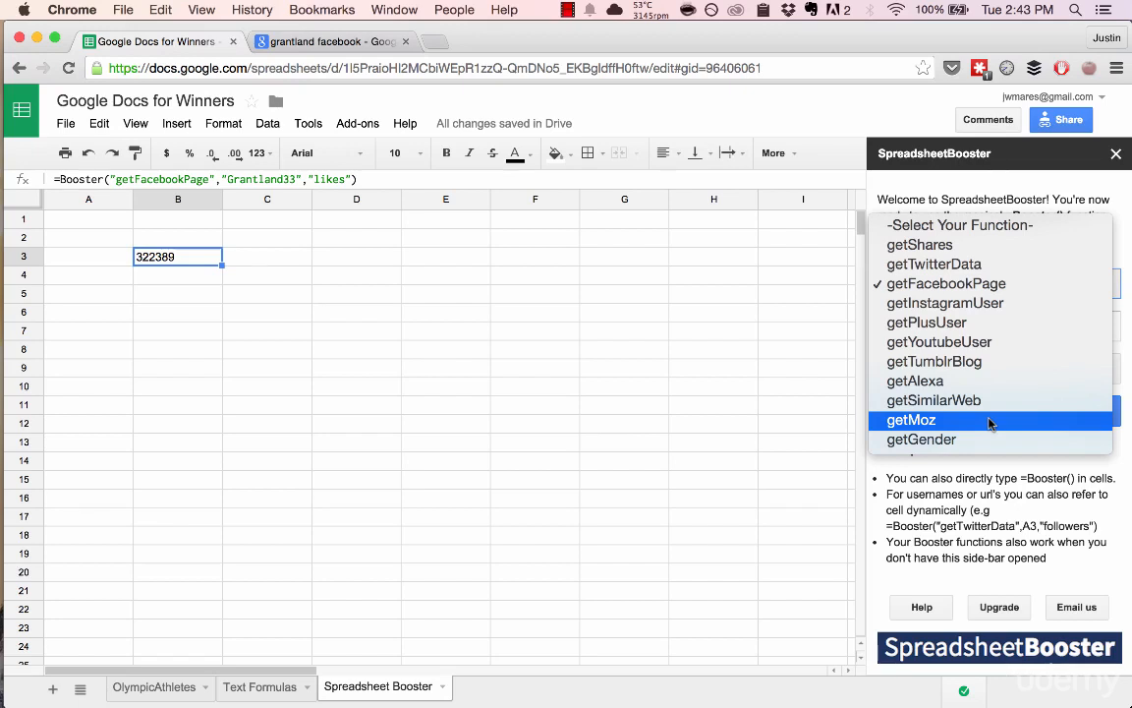
left_click(502, 325)
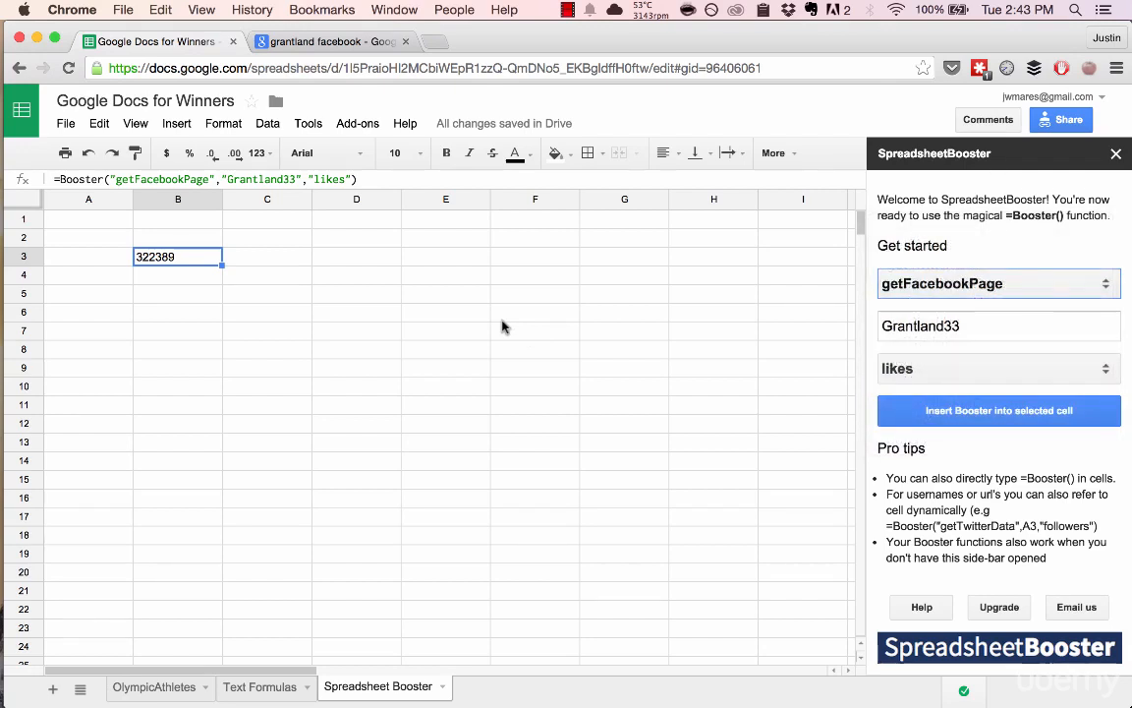
left_click(322, 39)
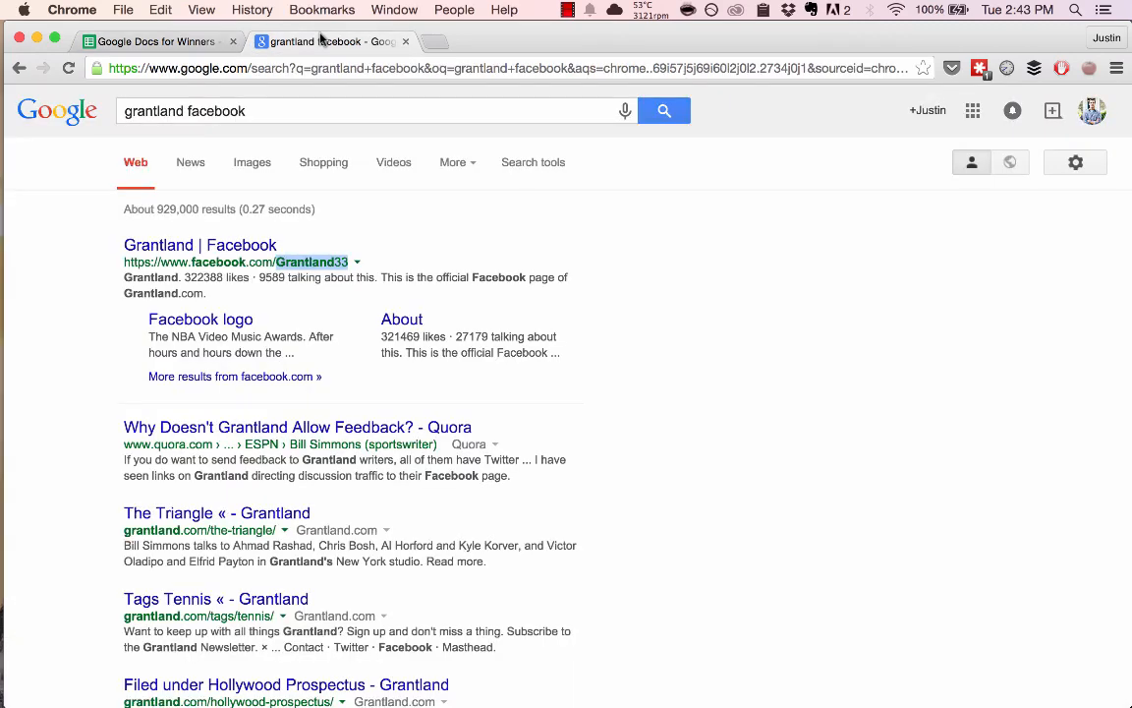
Step: Load the ESPN website from the search tab's address bar
key("super+l")
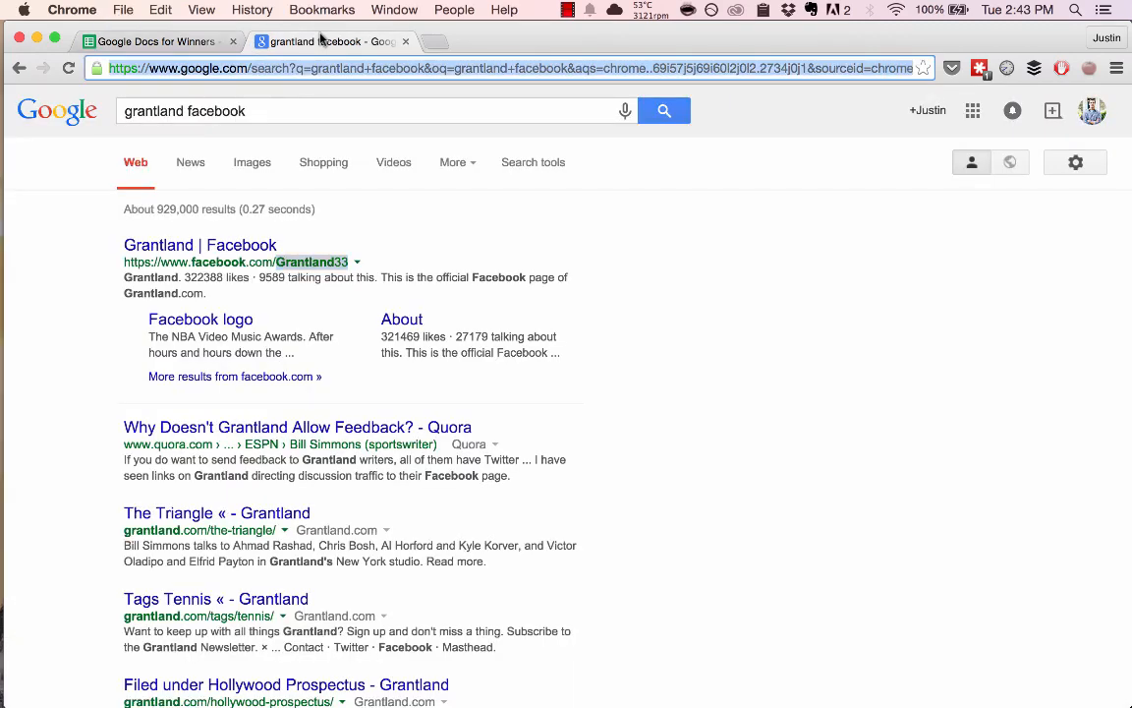
key("super+alt+Left")
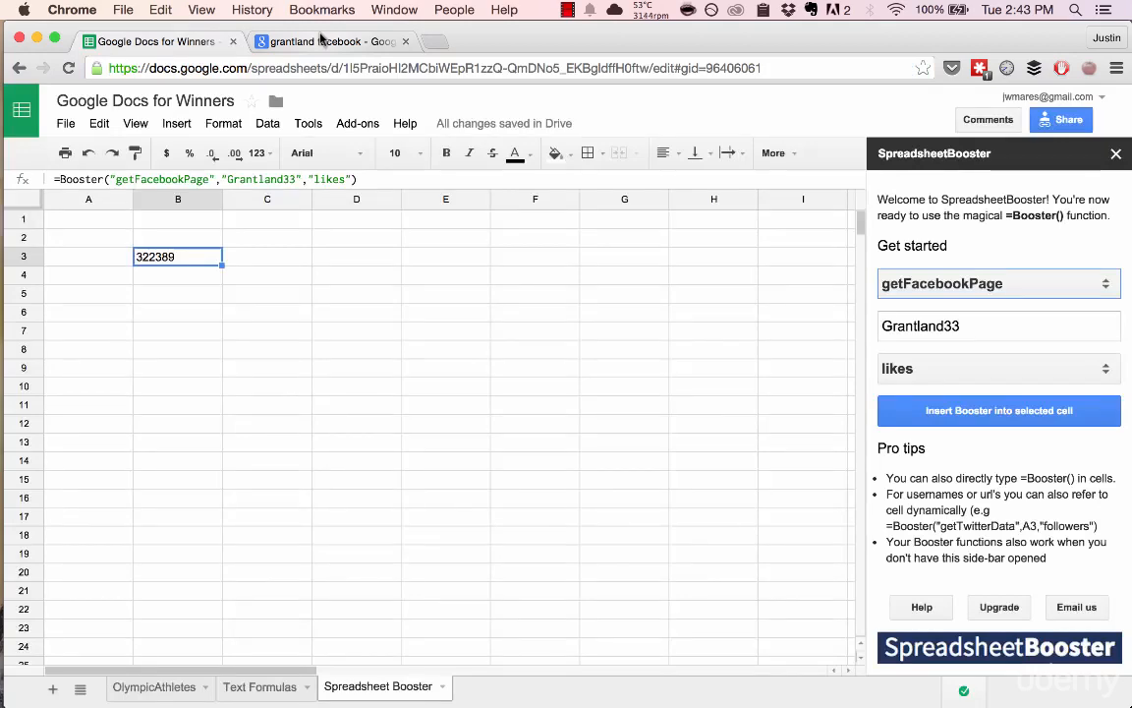
key("super+alt+Right")
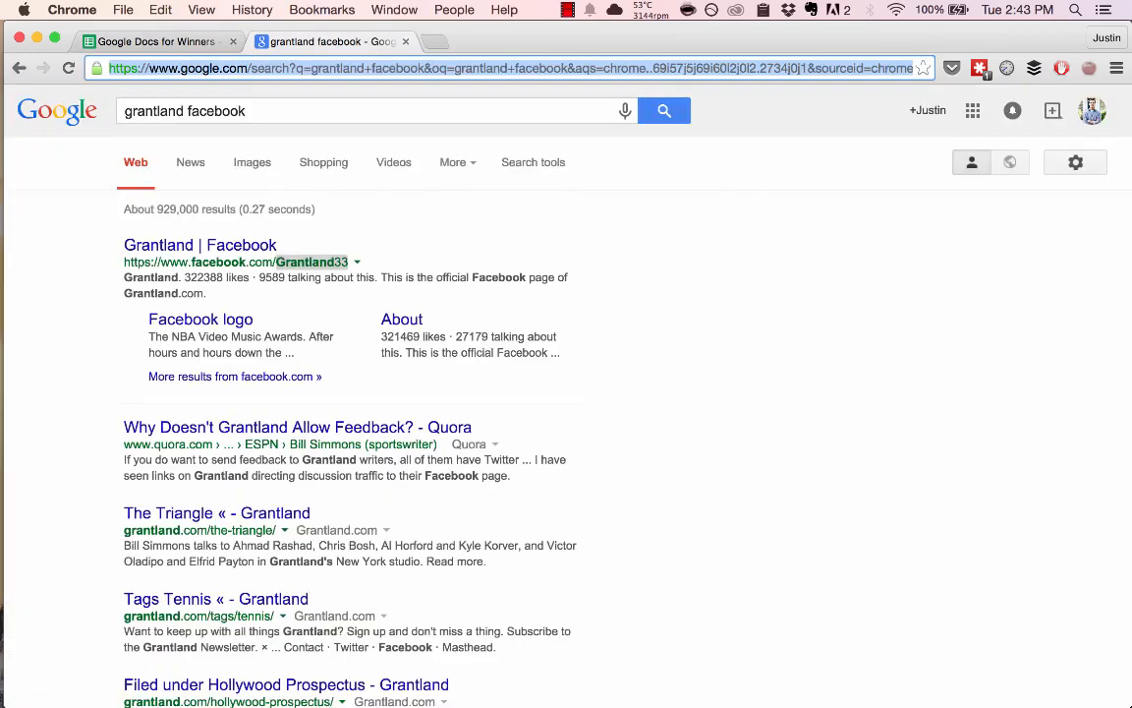
type("espn.go.com")
key("Return")
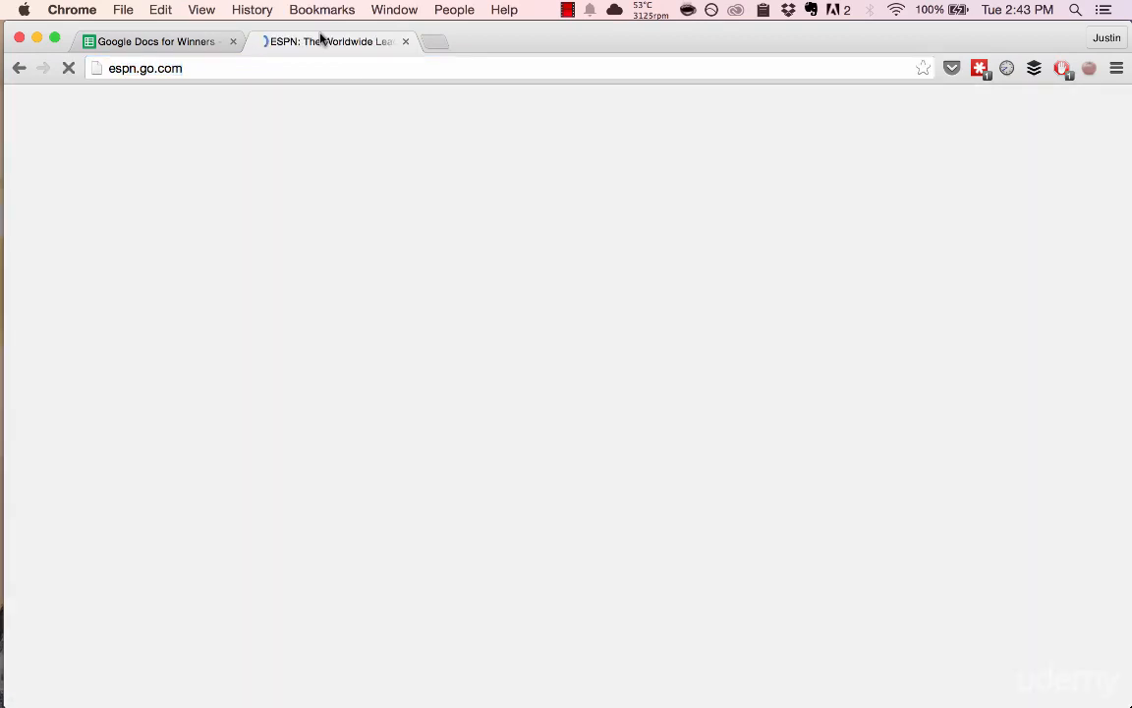
Step: Search 'espn twitter', open ESPN's Twitter profile, and return to the spreadsheet
key("super+l")
type("espn twitte")
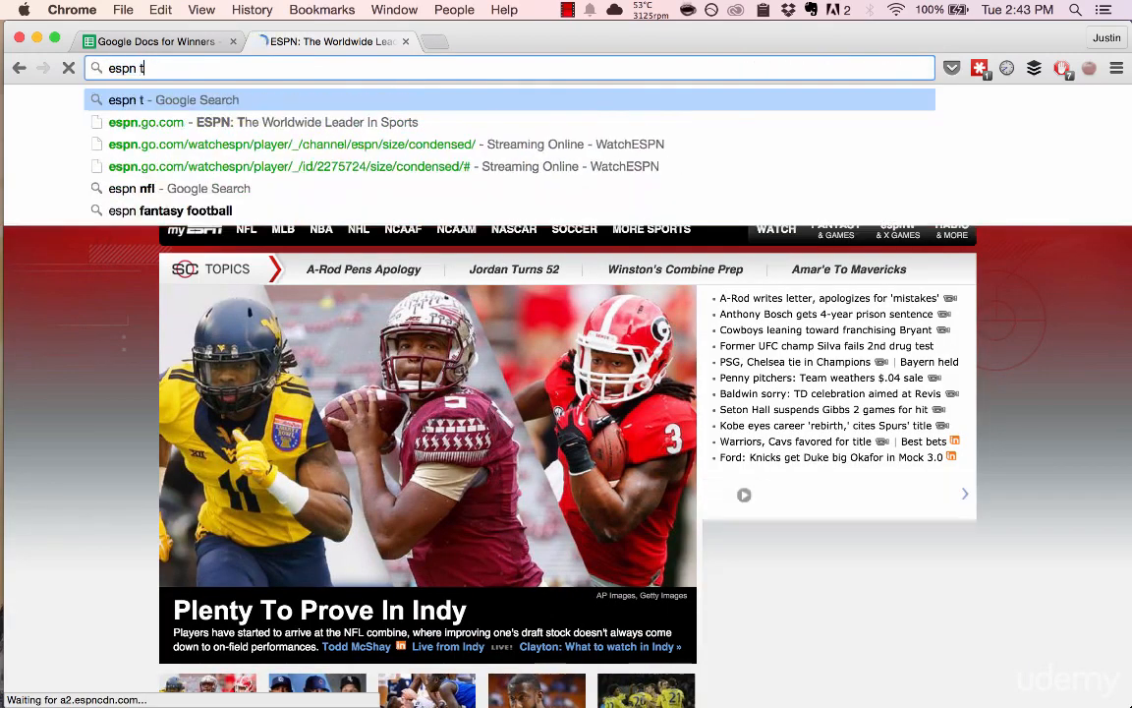
type("r")
key("Return")
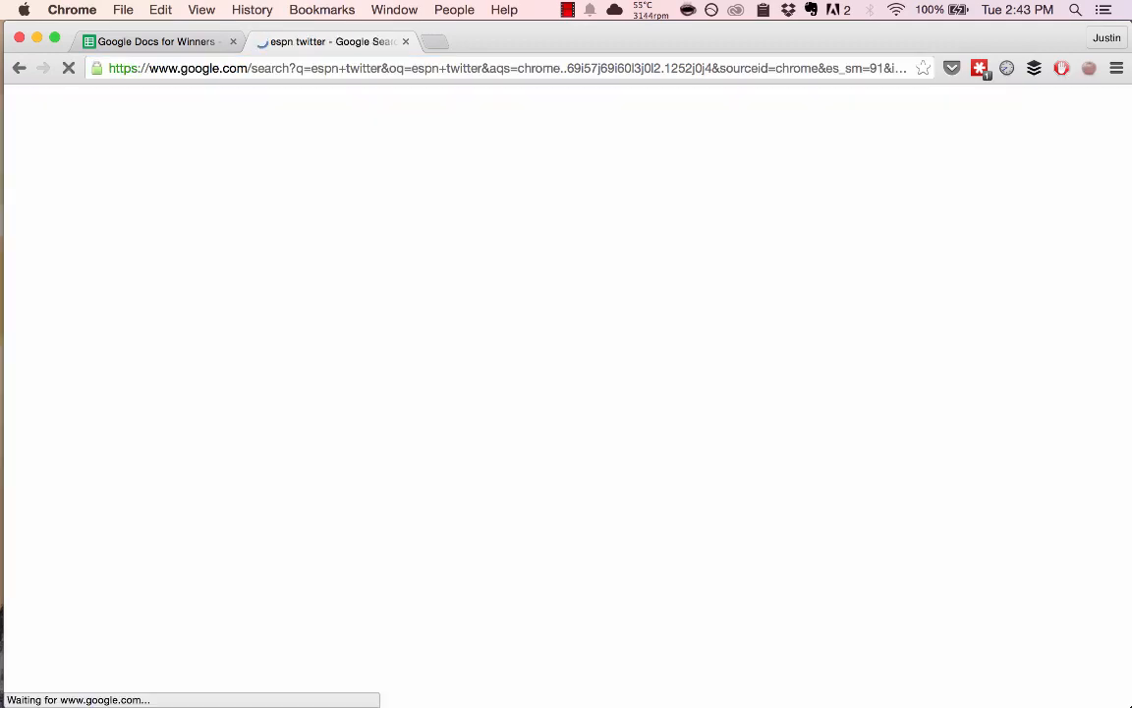
left_click(263, 250)
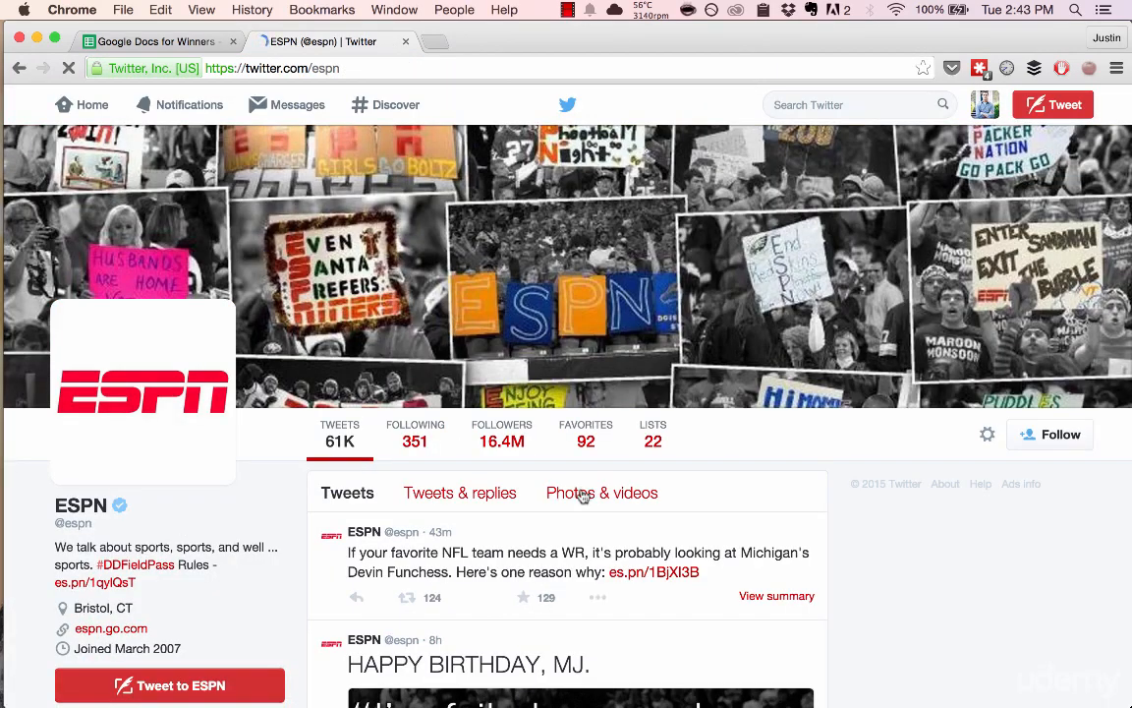
key("alt+super+Left")
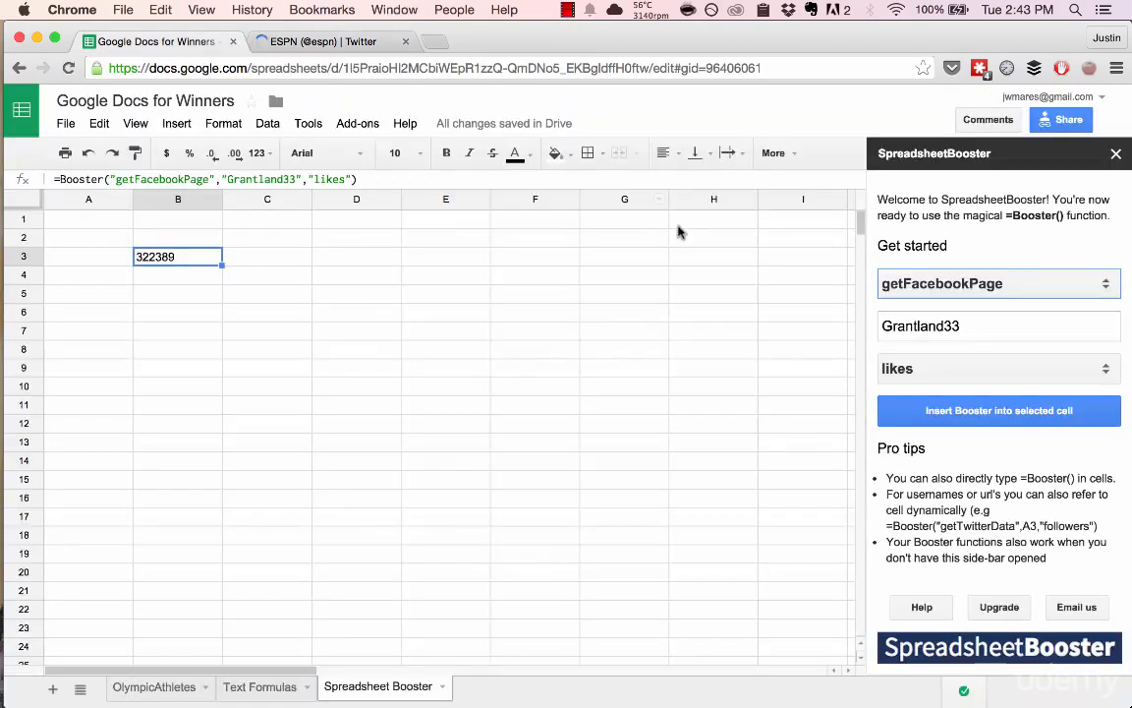
Step: In the SpreadsheetBooster sidebar, pick the getTwitterData function with username espn
left_click(897, 285)
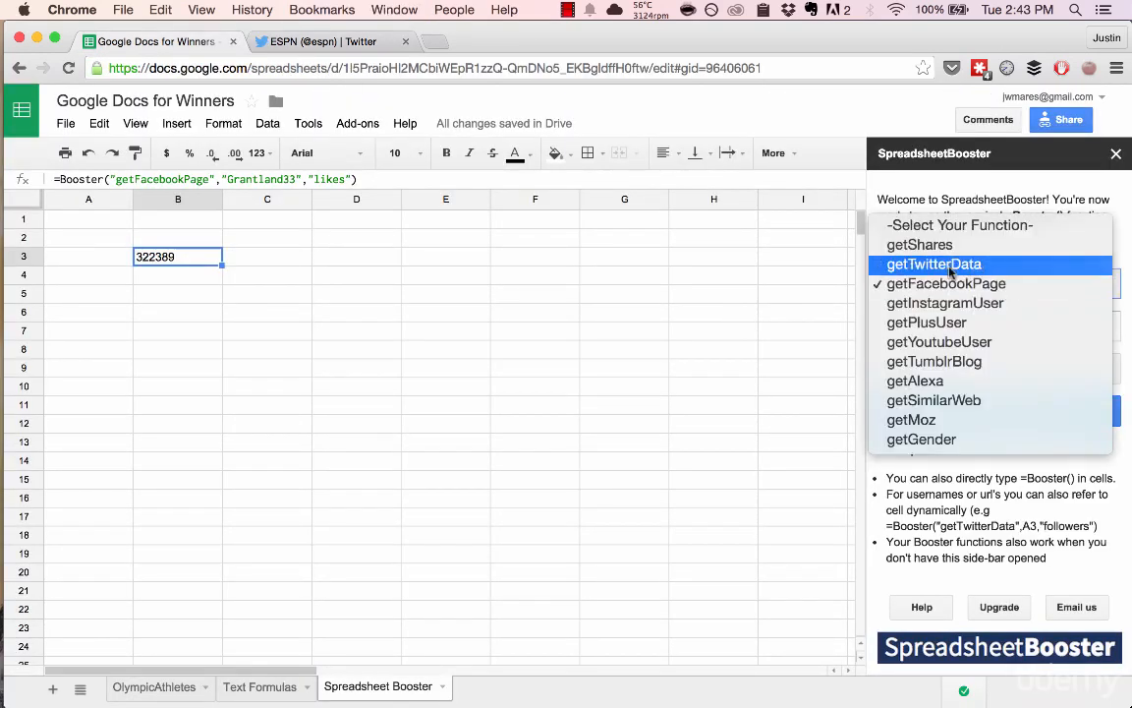
left_click(898, 262)
double_click(964, 324)
type("espn")
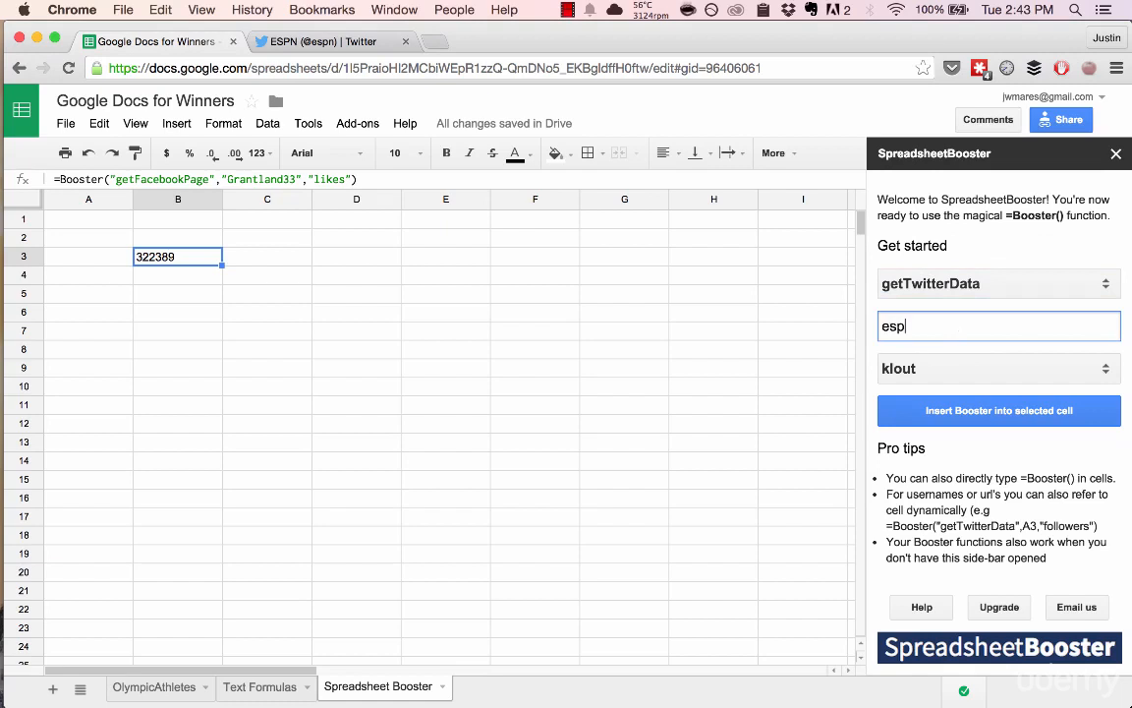
Step: Insert the followers formula into B3 (16353598) and bring up ESPN's Twitter profile
left_click(984, 375)
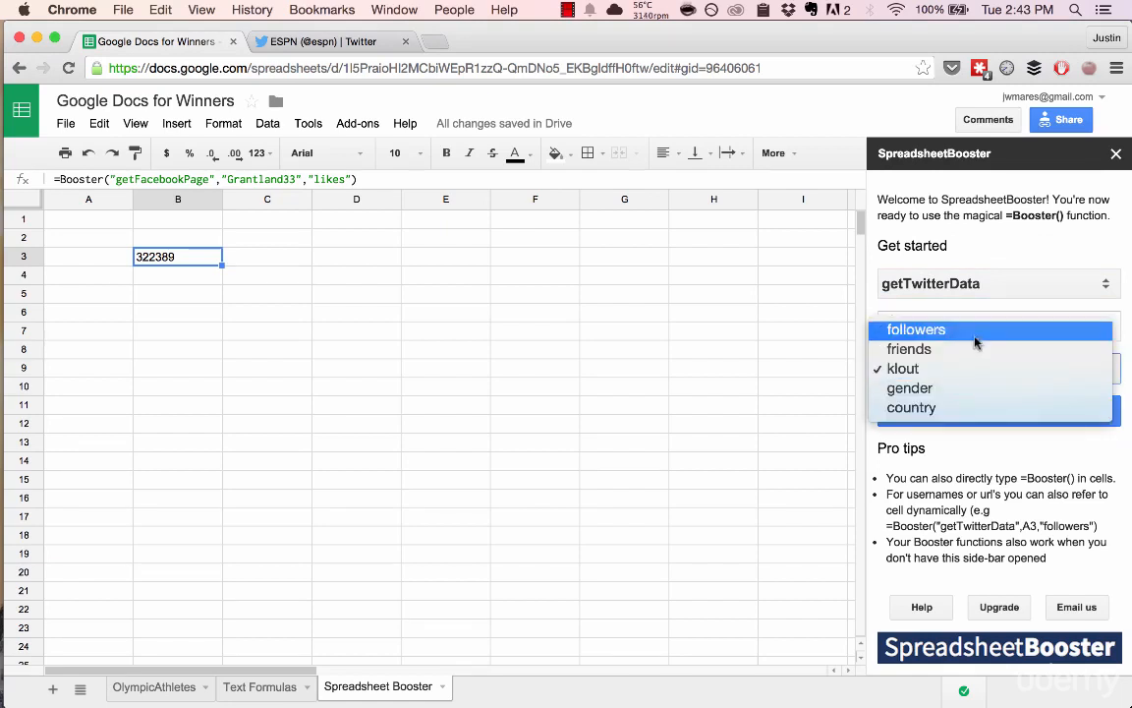
left_click(905, 331)
left_click(968, 413)
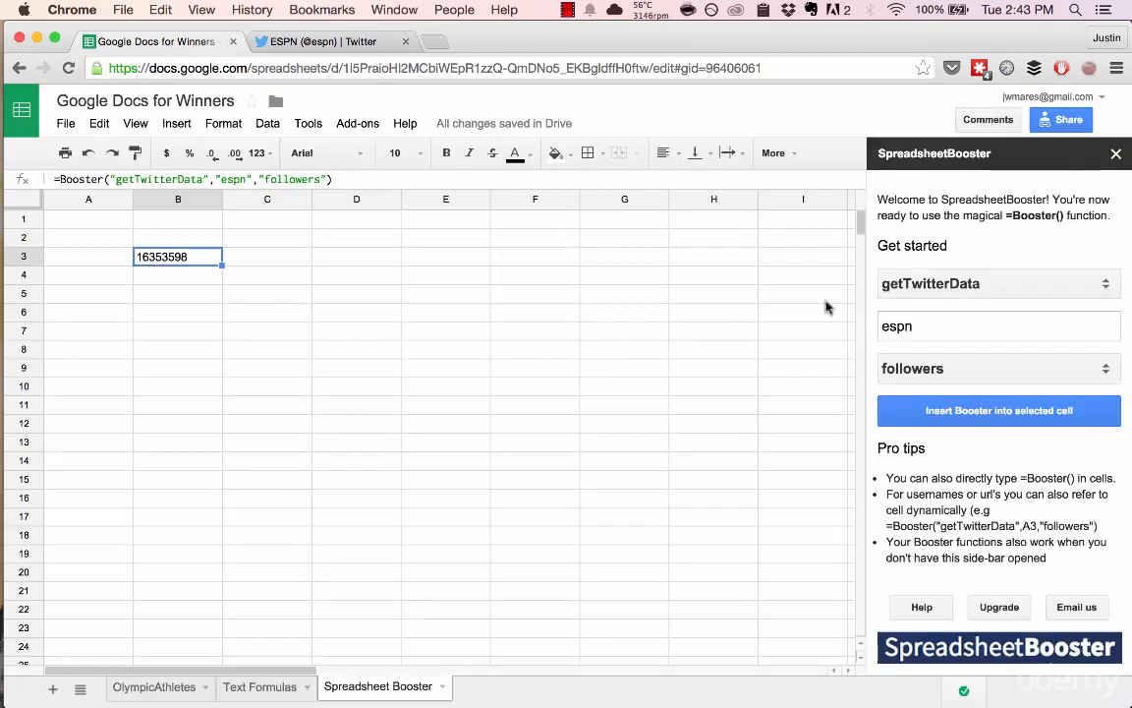
left_click(287, 40)
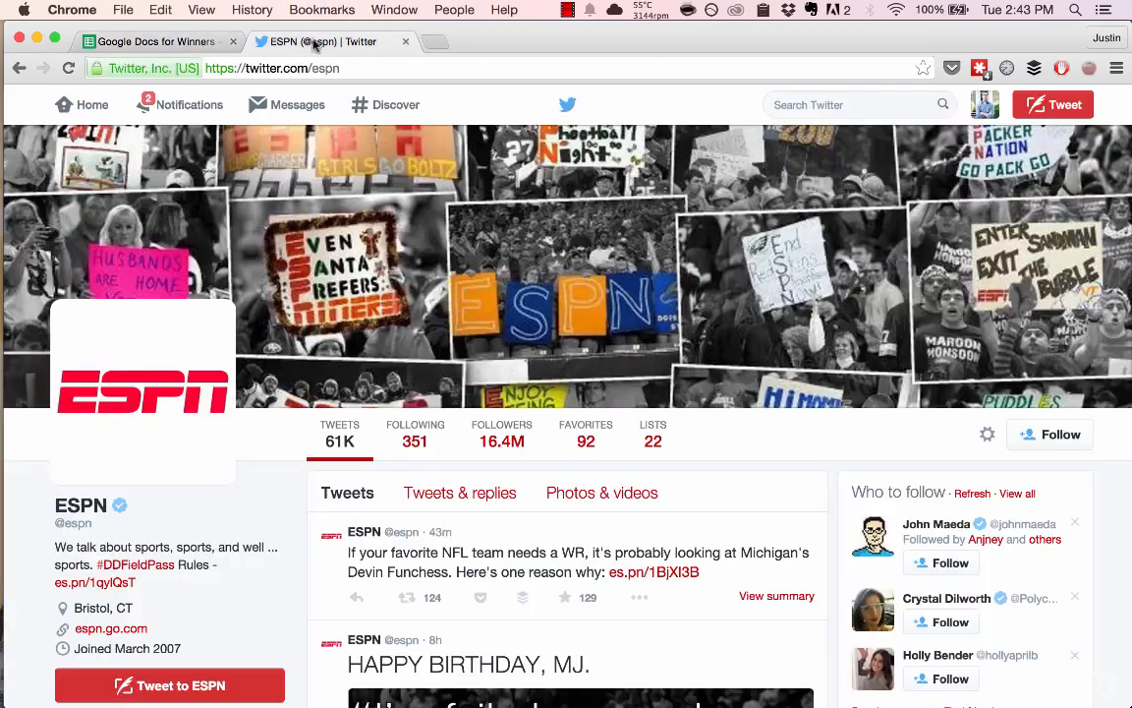
Step: Browse ESPN's followers list to confirm the 16.4M total, then close the Twitter page
left_click(484, 444)
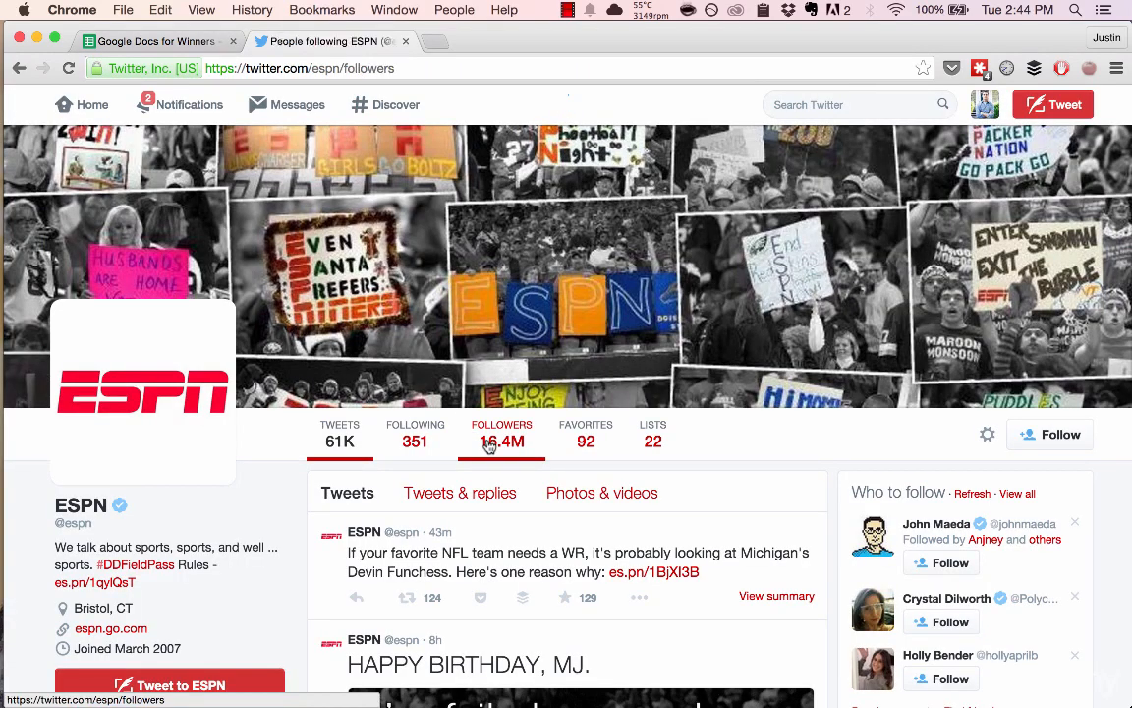
scroll(499, 392, "down", 5)
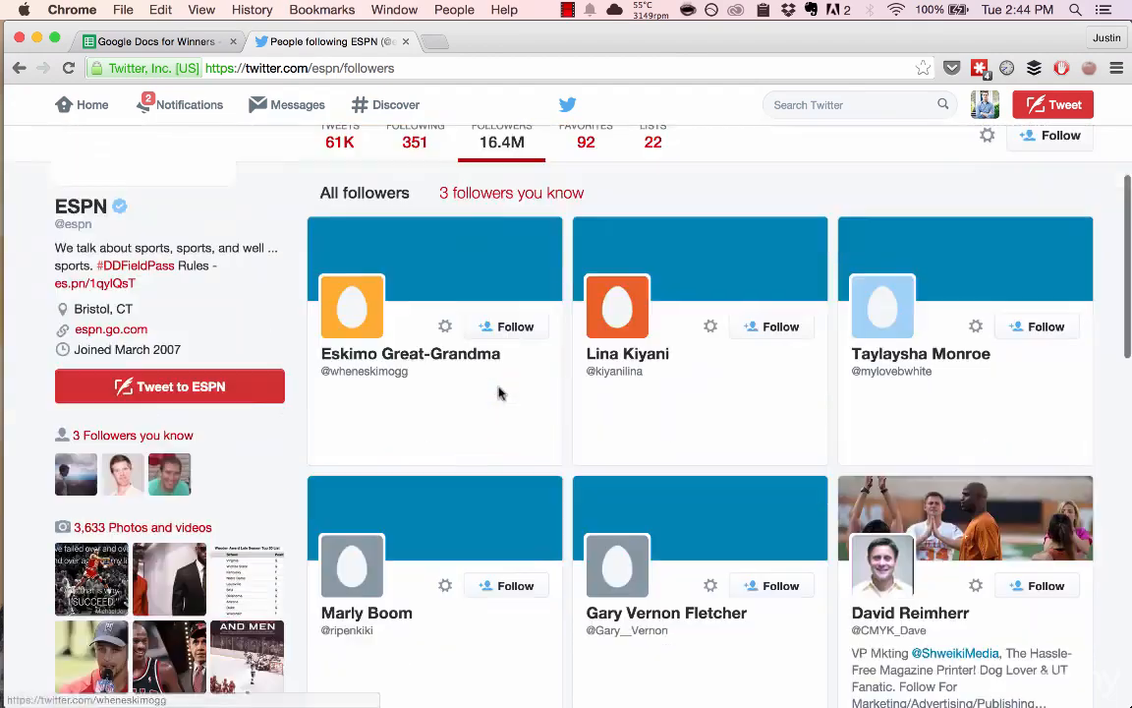
scroll(499, 392, "down", 3)
scroll(498, 392, "up", 10)
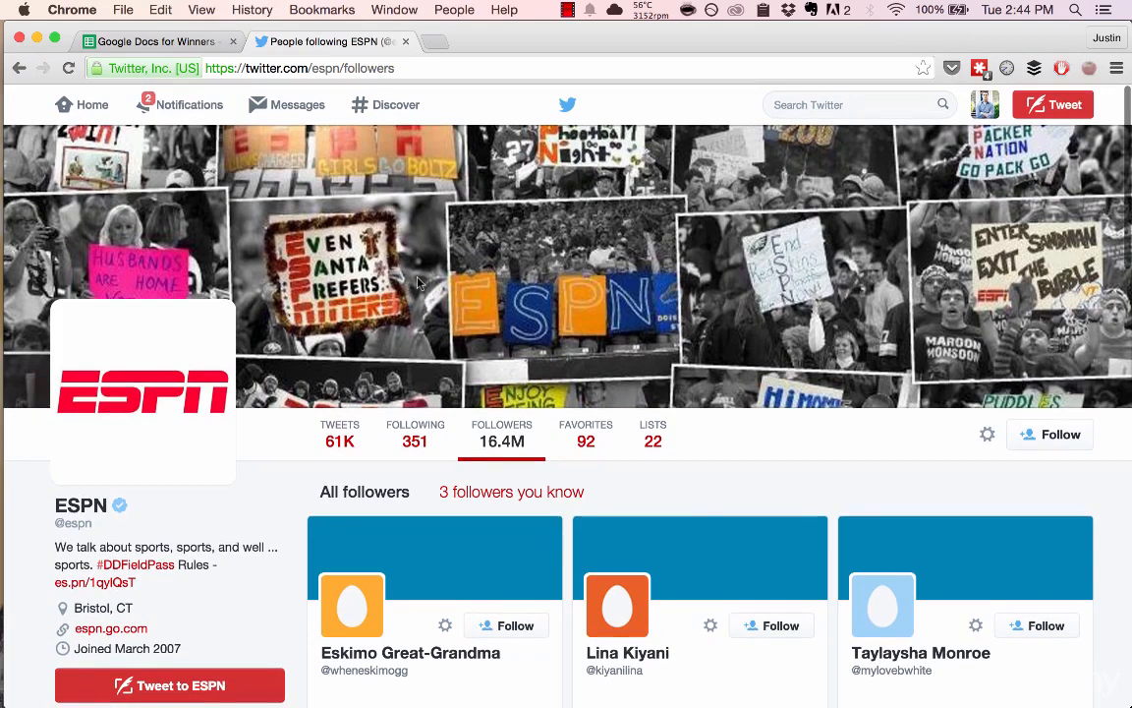
key("super+w")
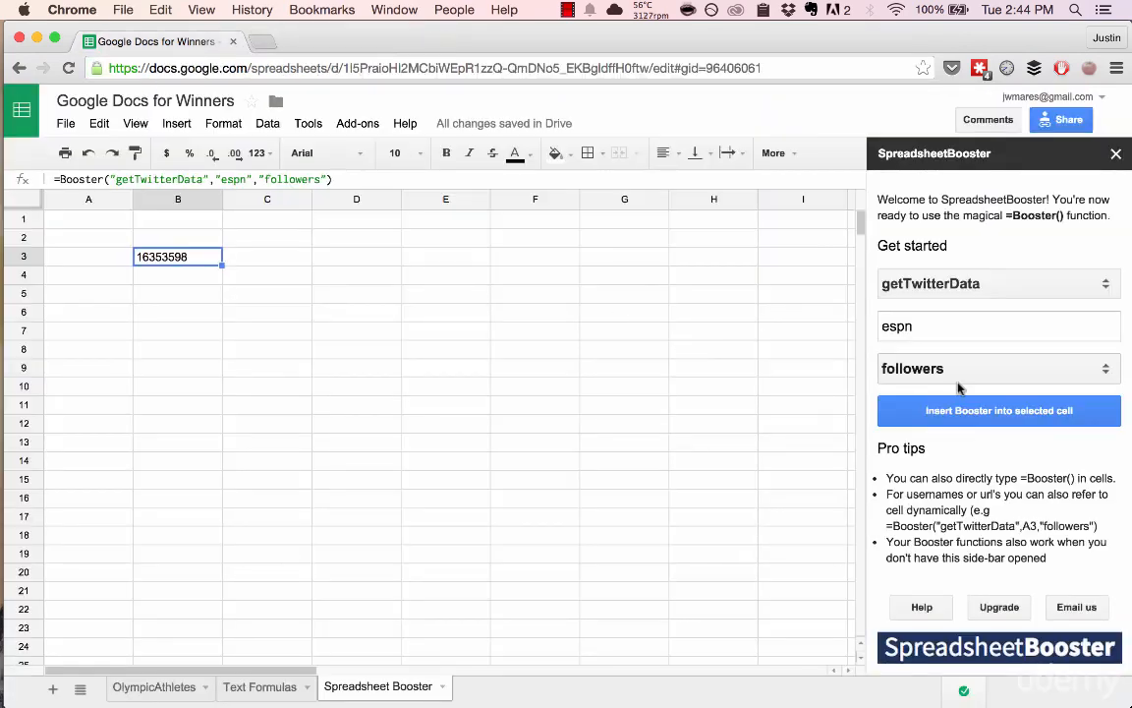
left_click_drag(172, 224, 181, 473)
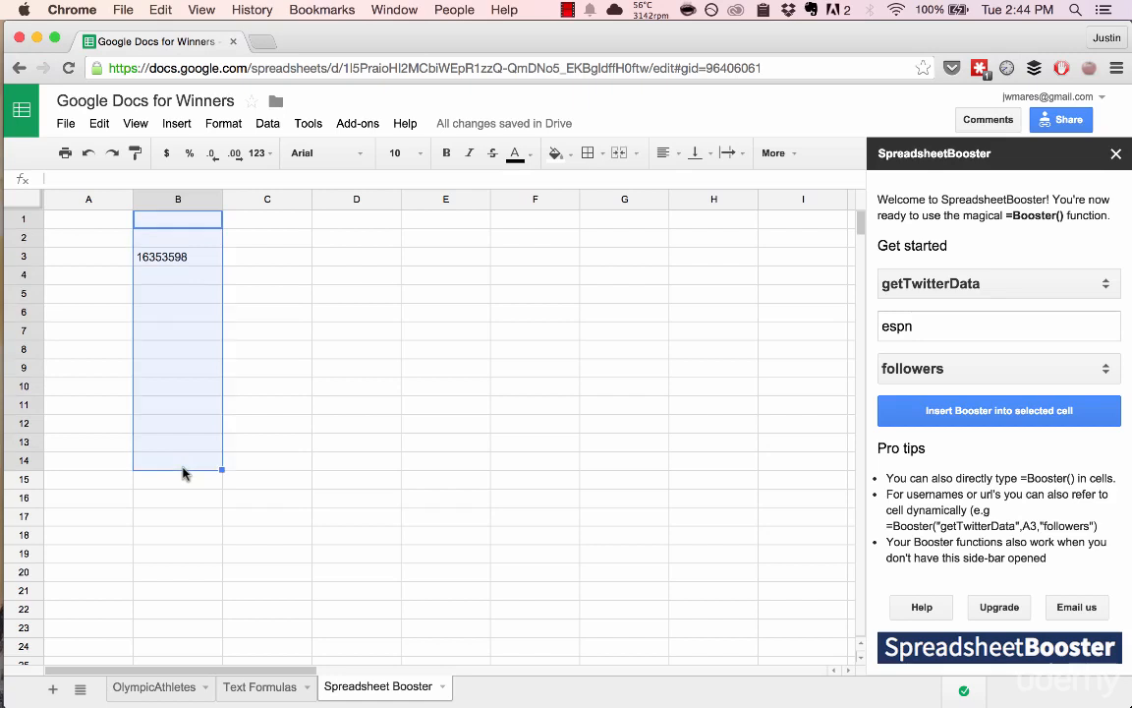
left_click(244, 226)
type("=")
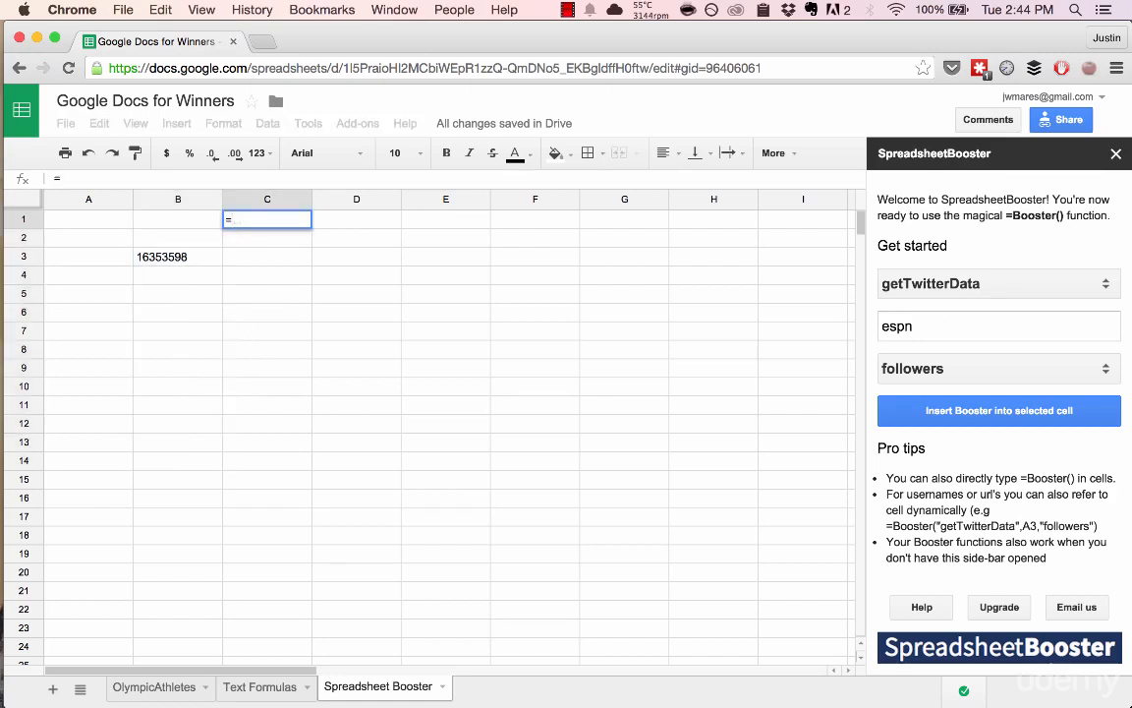
type("boo")
key("Tab")
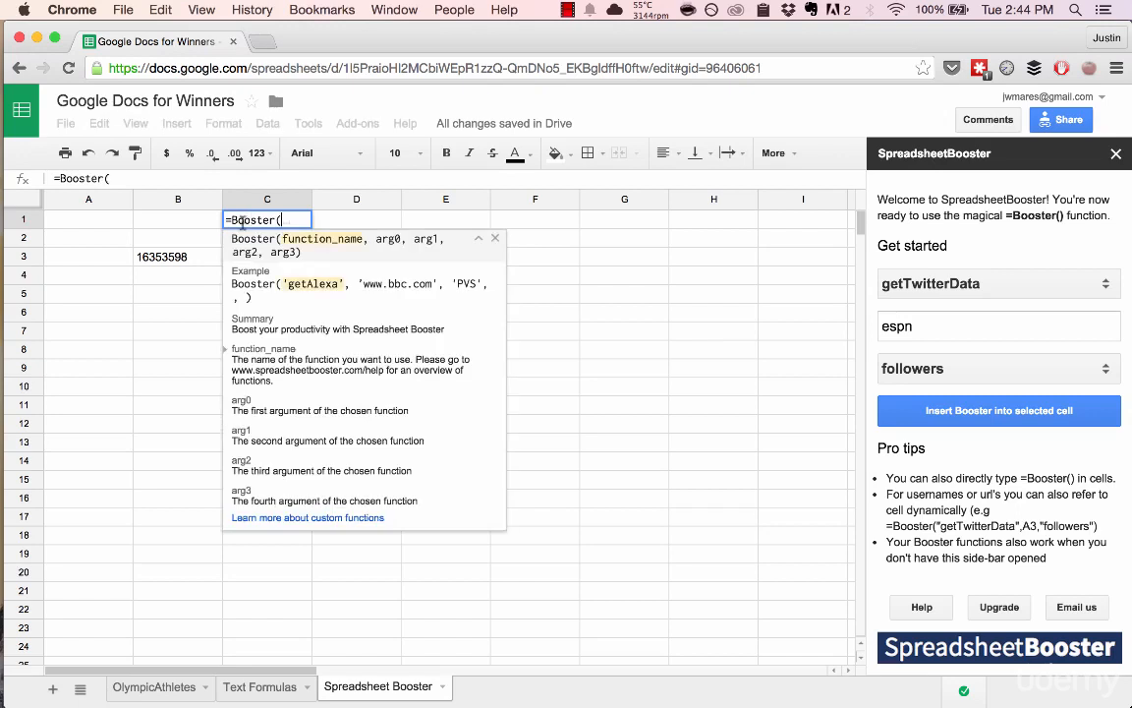
key("Escape")
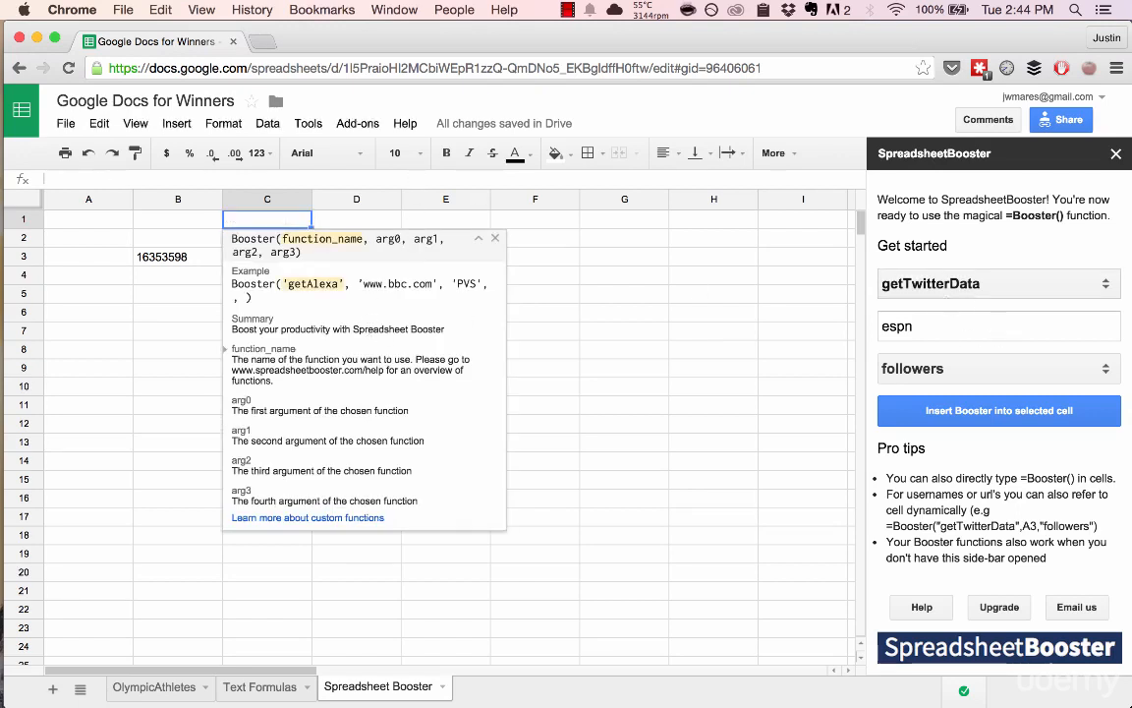
left_click(987, 285)
left_click(988, 285)
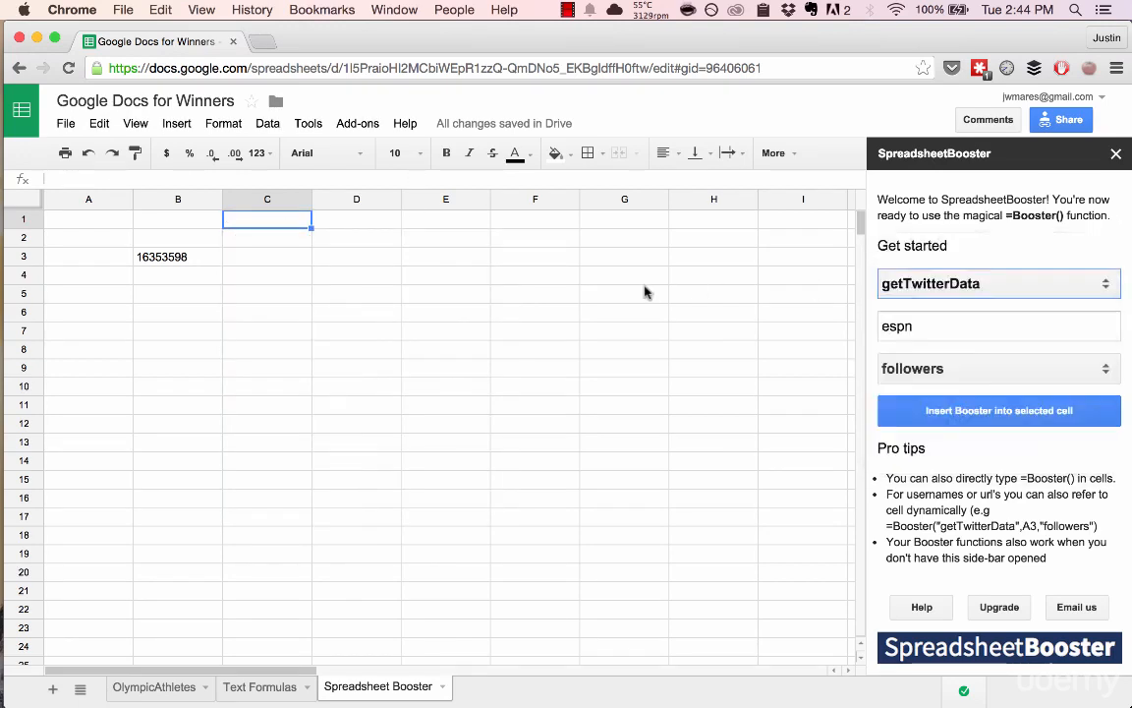
left_click_drag(255, 218, 273, 371)
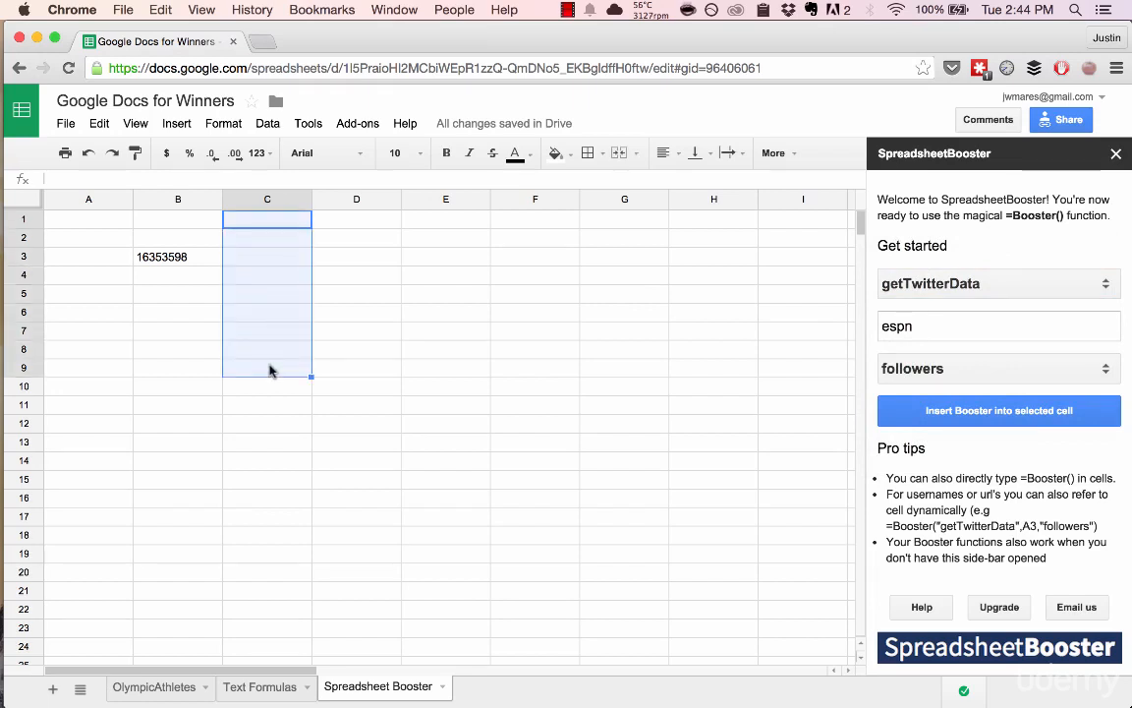
left_click(352, 337)
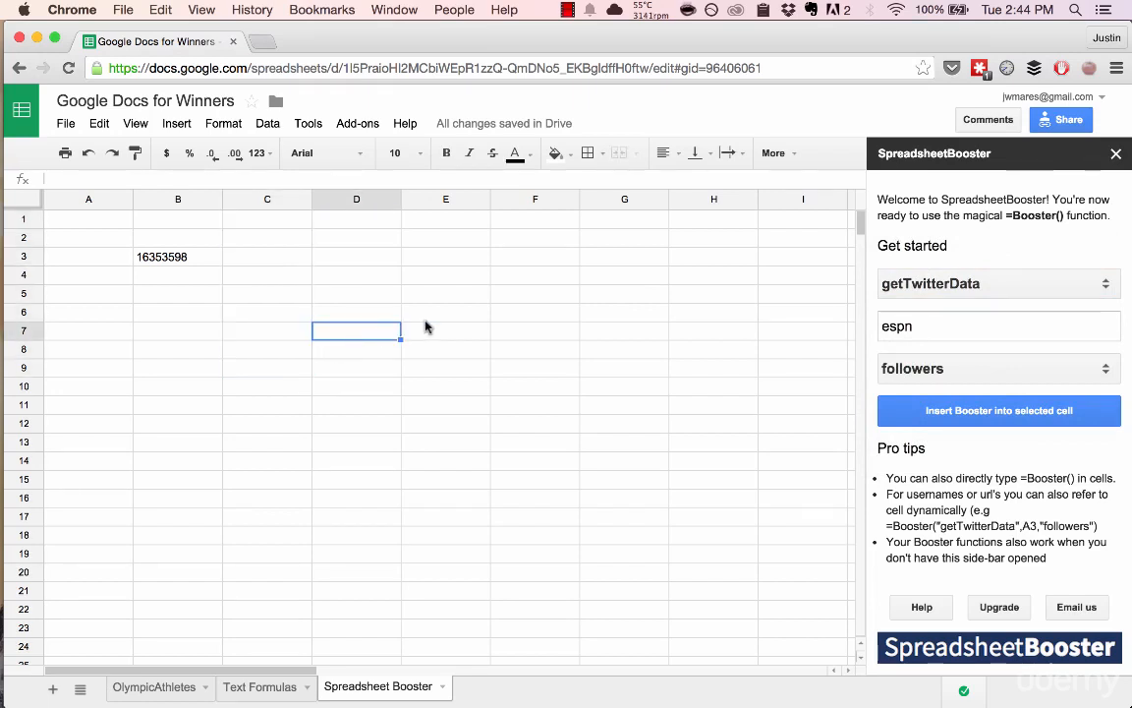